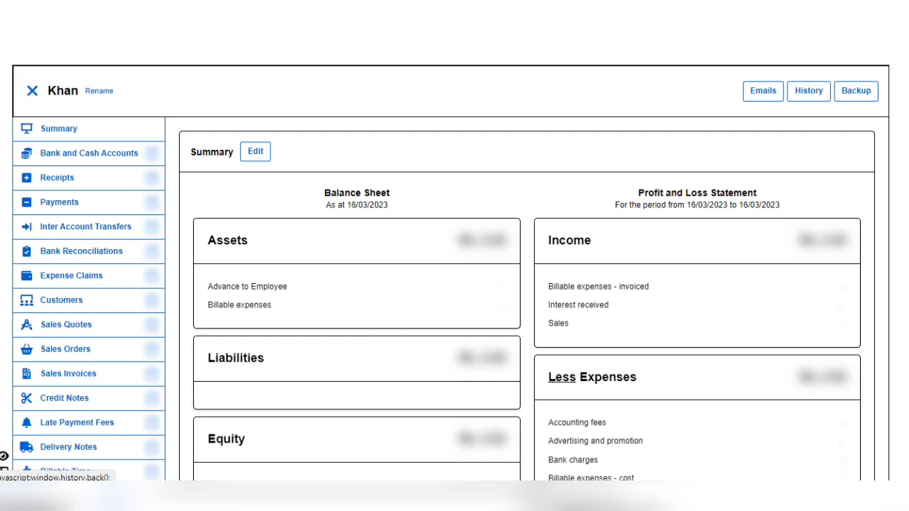
# Step: Go to the Customers list
pyautogui.scroll(-8, 454, 284)
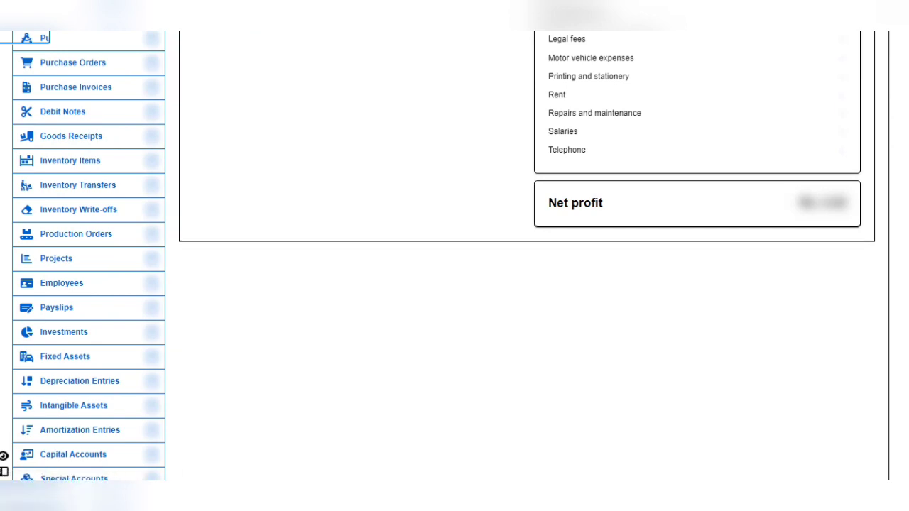
pyautogui.scroll(8, 455, 284)
pyautogui.scroll(2, 455, 284)
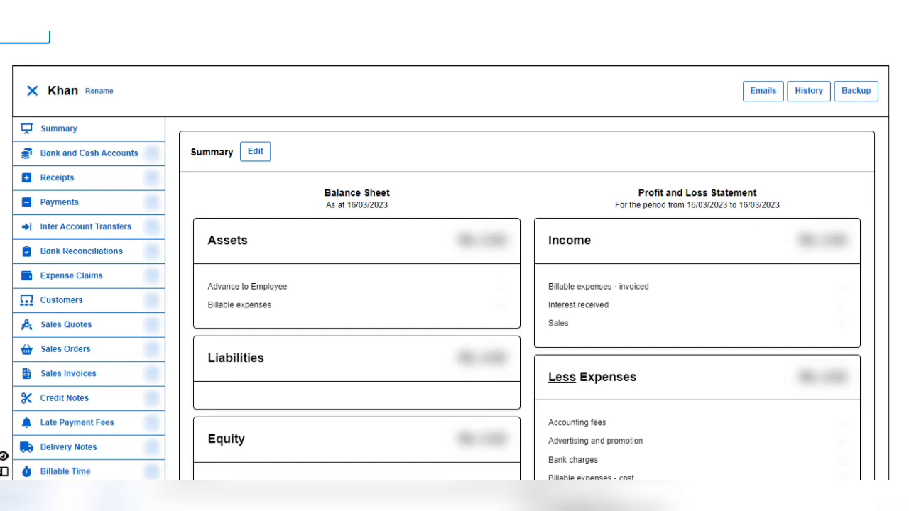
pyautogui.scroll(-2, 455, 269)
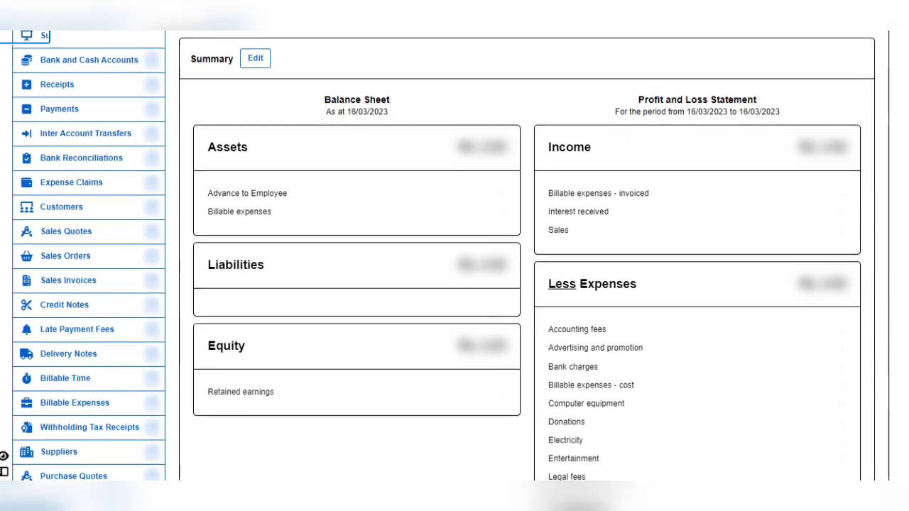
pyautogui.scroll(-1, 455, 270)
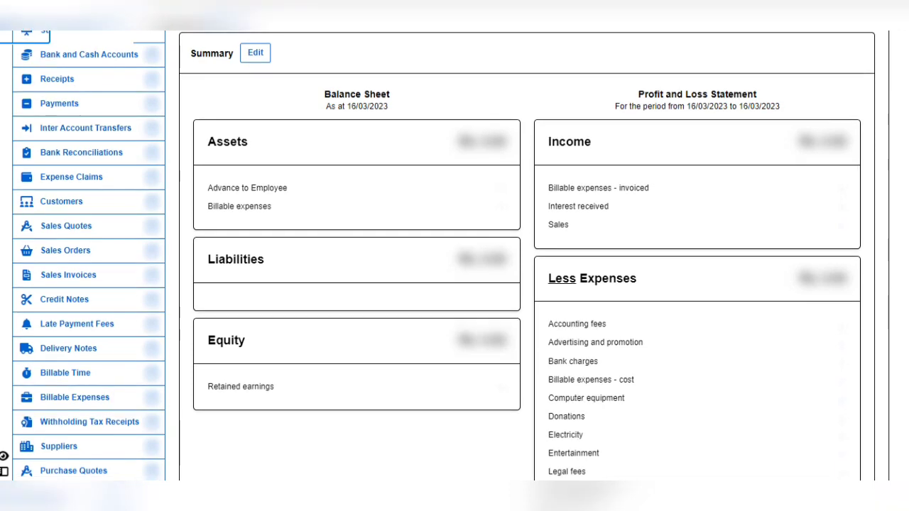
pyautogui.scroll(-1, 455, 270)
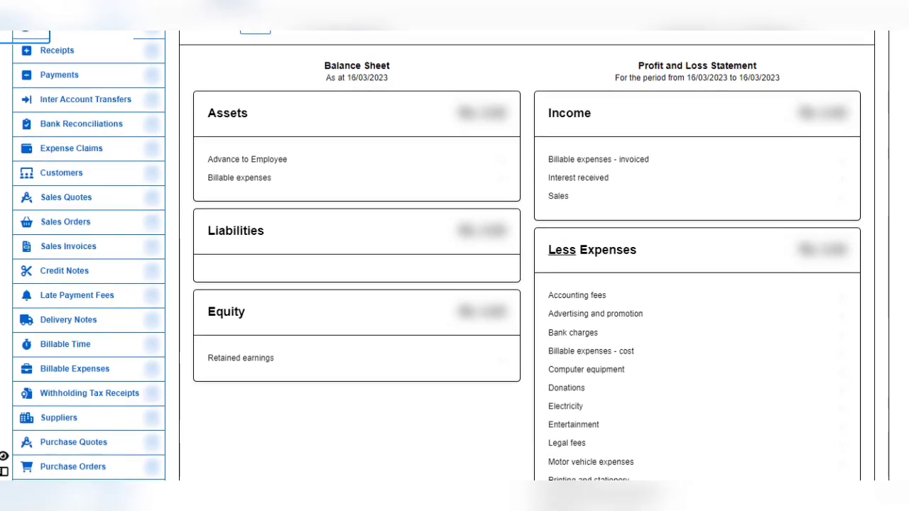
pyautogui.scroll(-1, 455, 270)
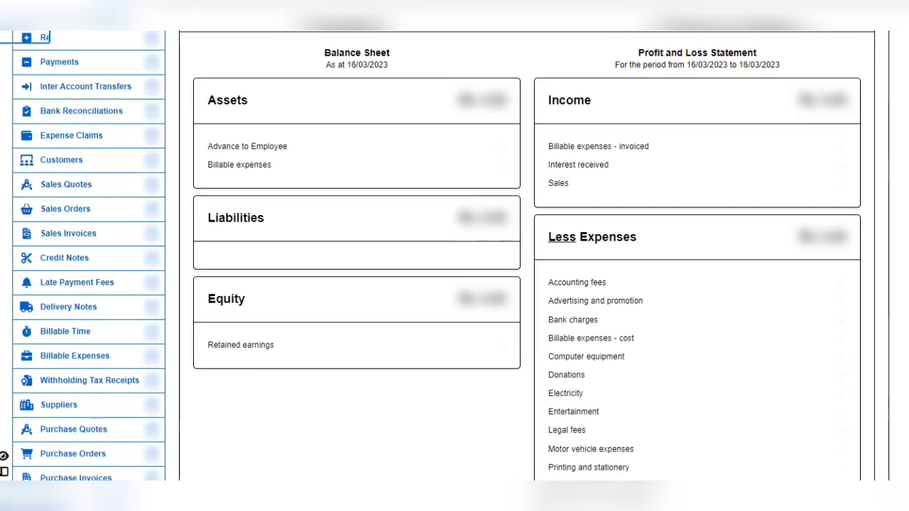
pyautogui.scroll(5, 454, 270)
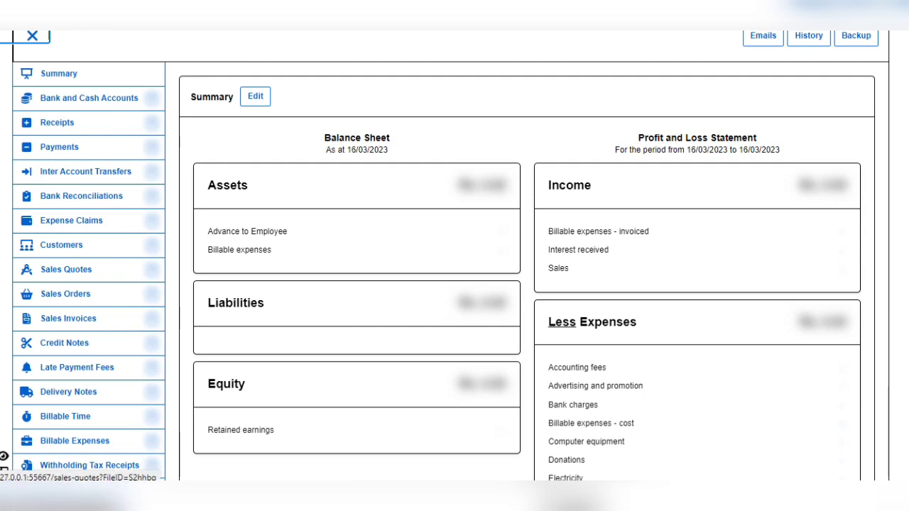
pyautogui.scroll(-8, 454, 255)
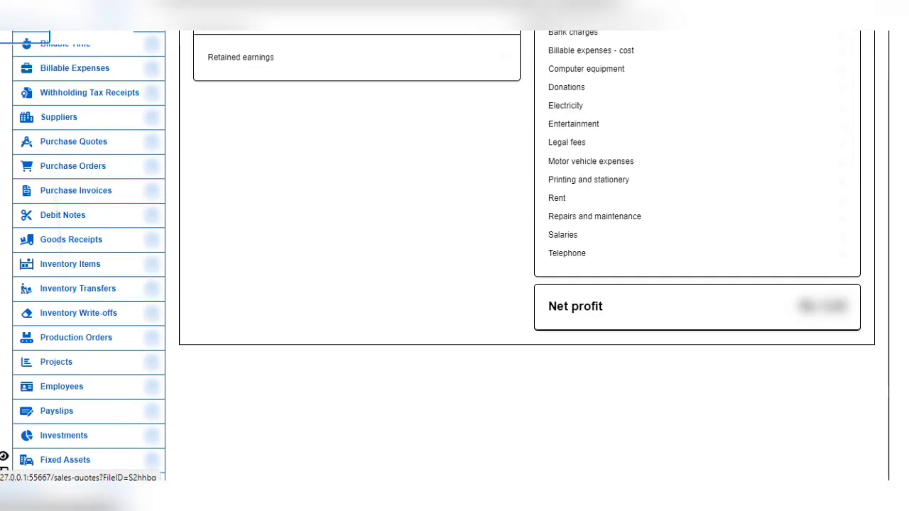
pyautogui.scroll(-2, 454, 256)
pyautogui.scroll(8, 454, 256)
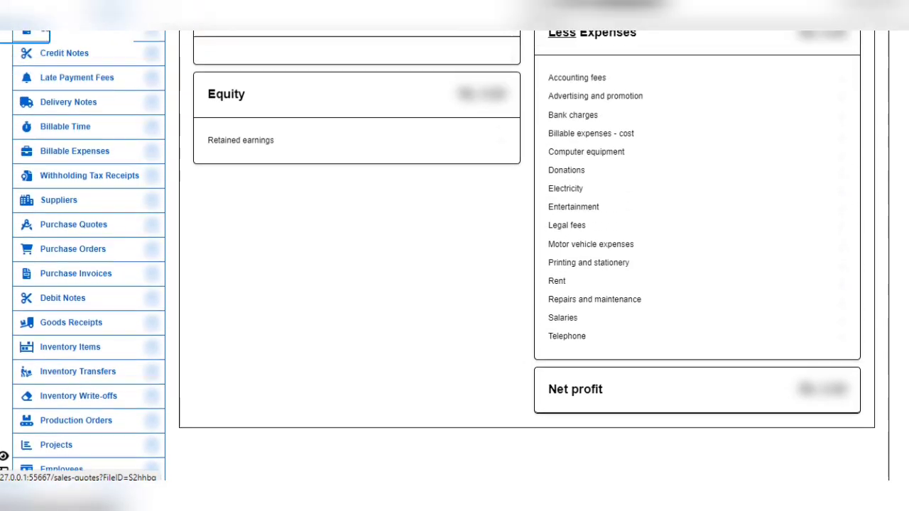
pyautogui.scroll(1, 454, 256)
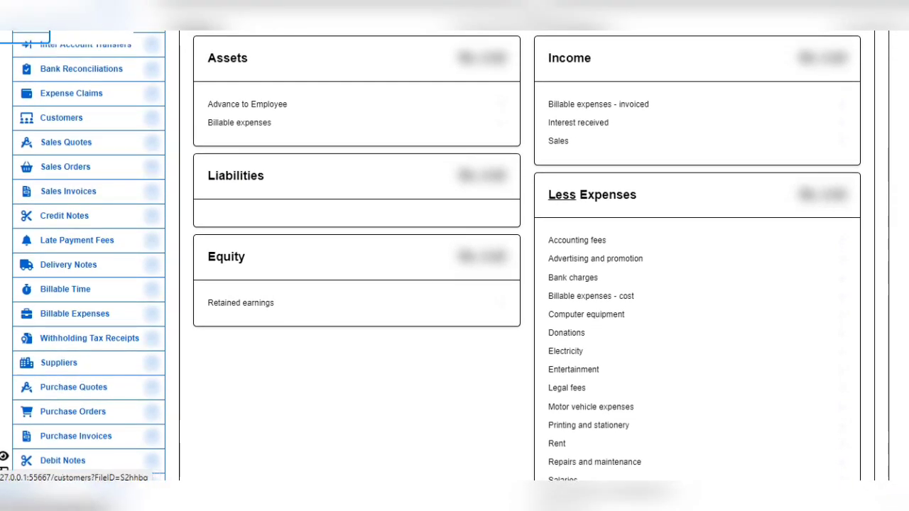
pyautogui.click(61, 117)
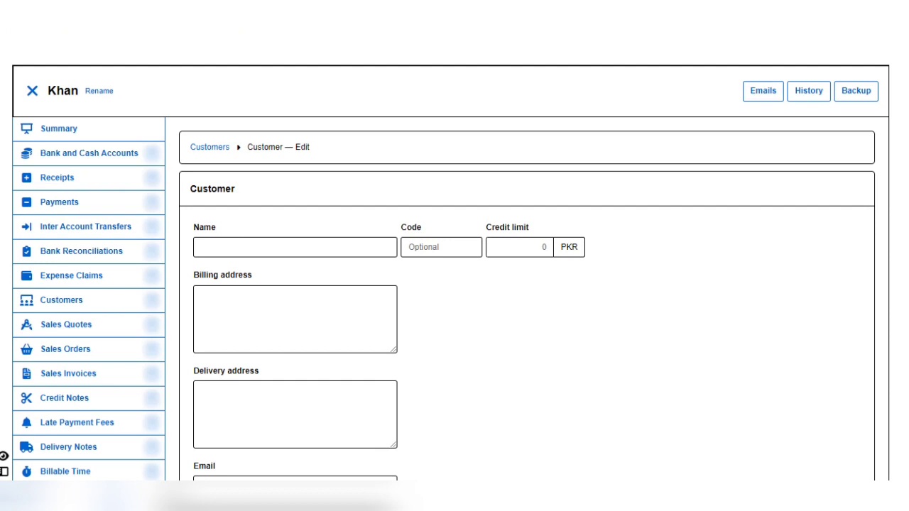
# Step: Fill in a new customer's name and delivery city, correcting a mistyped city
pyautogui.click(295, 247)
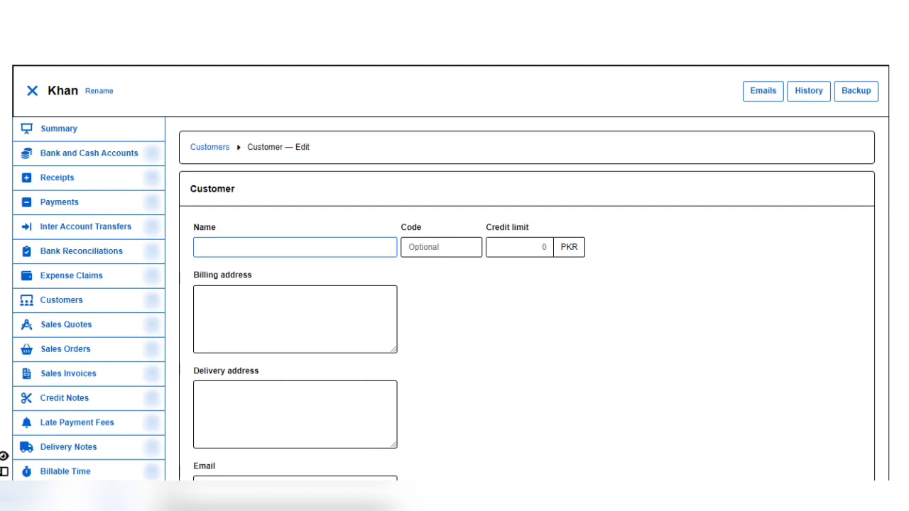
pyautogui.scroll(-1, 455, 269)
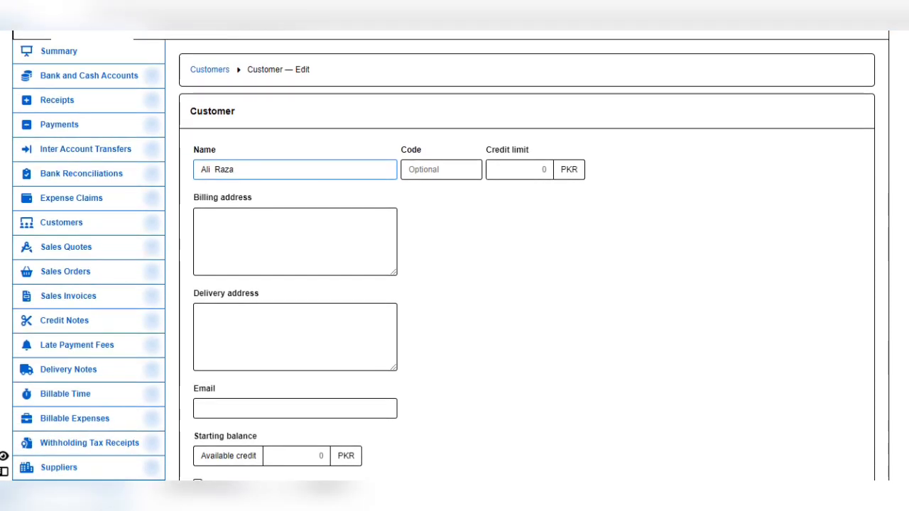
pyautogui.click(201, 313)
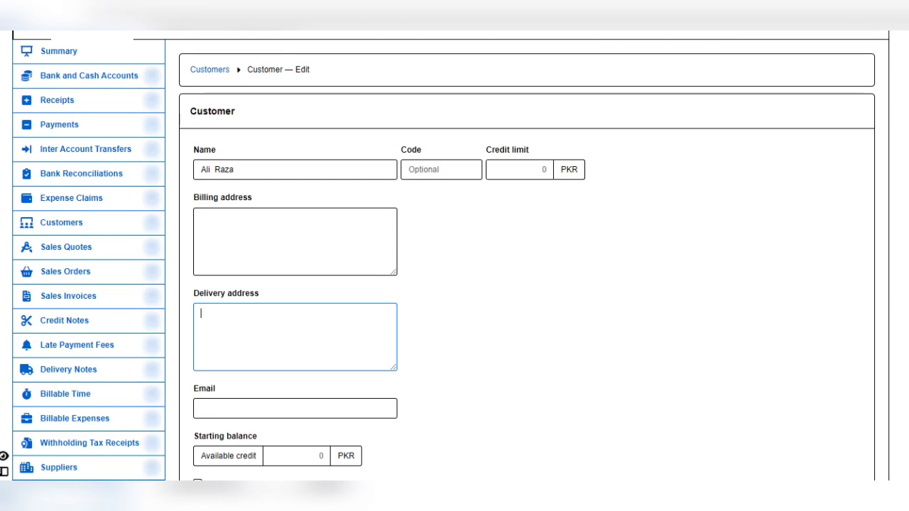
pyautogui.write('Peshawar')
pyautogui.scroll(-2, 454, 256)
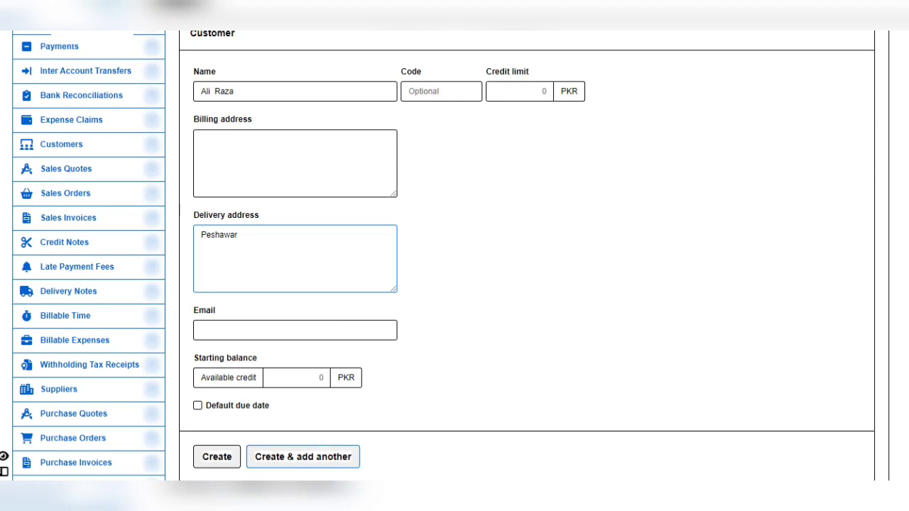
# Step: Create the customer record and go back to the Customers list
pyautogui.click(216, 456)
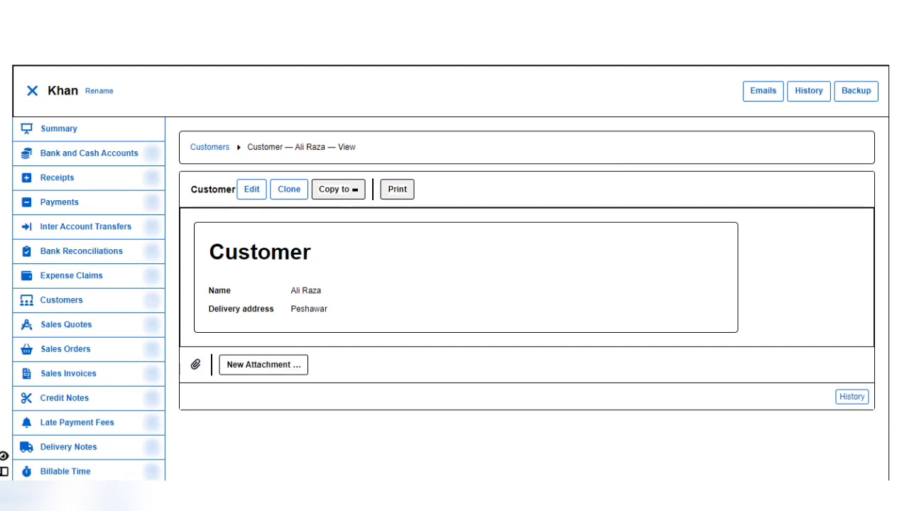
pyautogui.click(209, 147)
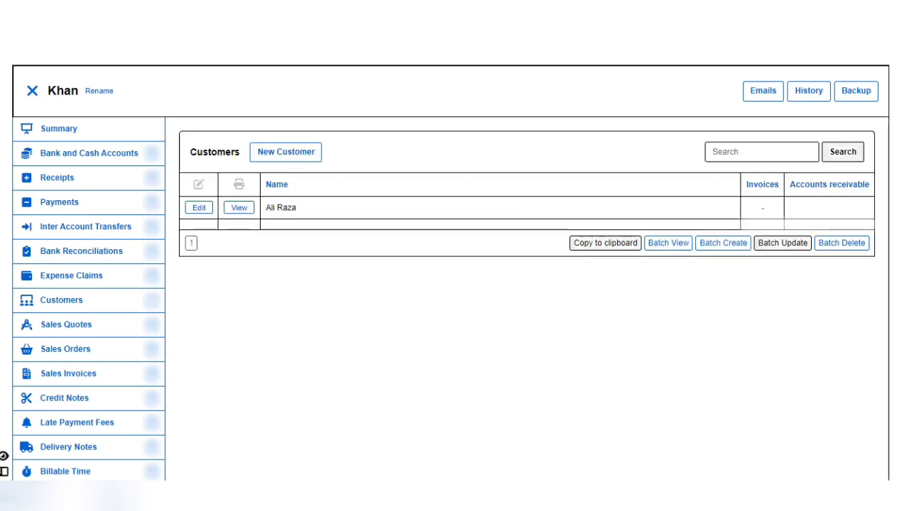
# Step: Start another new customer and enter their name and delivery city
pyautogui.click(286, 151)
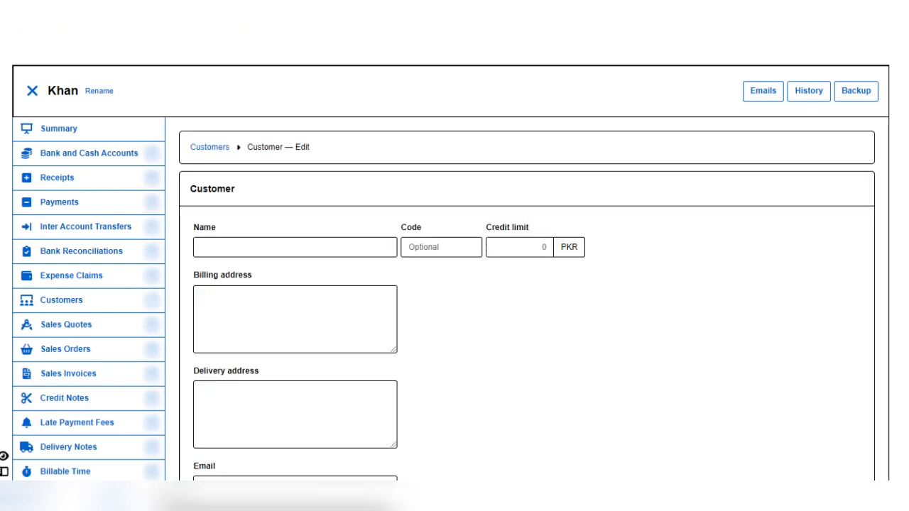
pyautogui.click(294, 247)
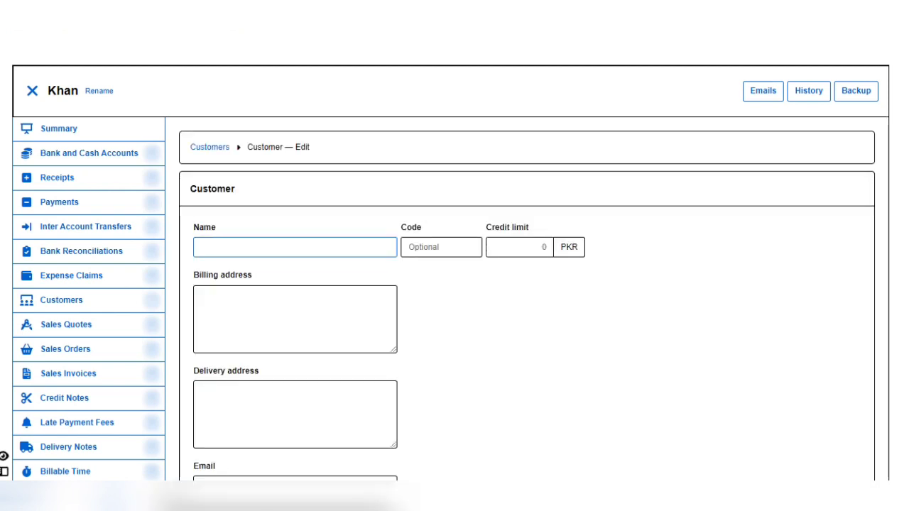
pyautogui.write('Ahsaan')
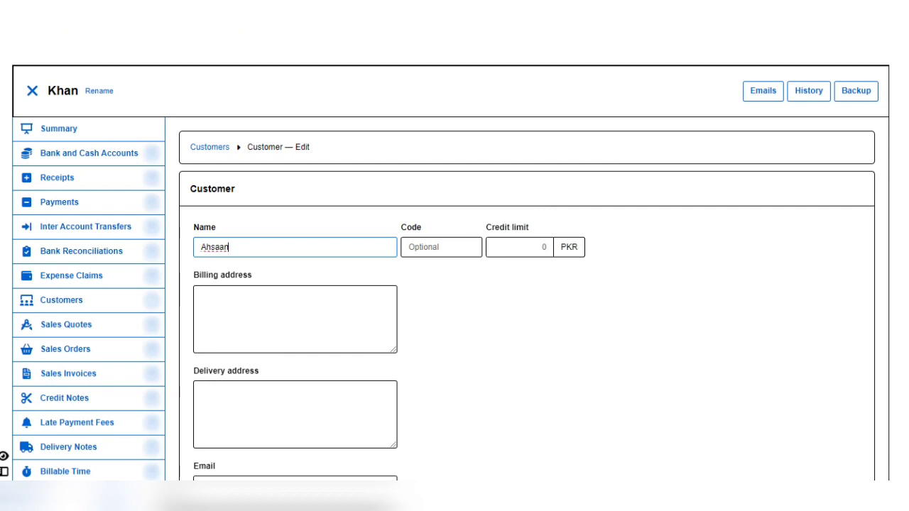
pyautogui.scroll(-1, 455, 284)
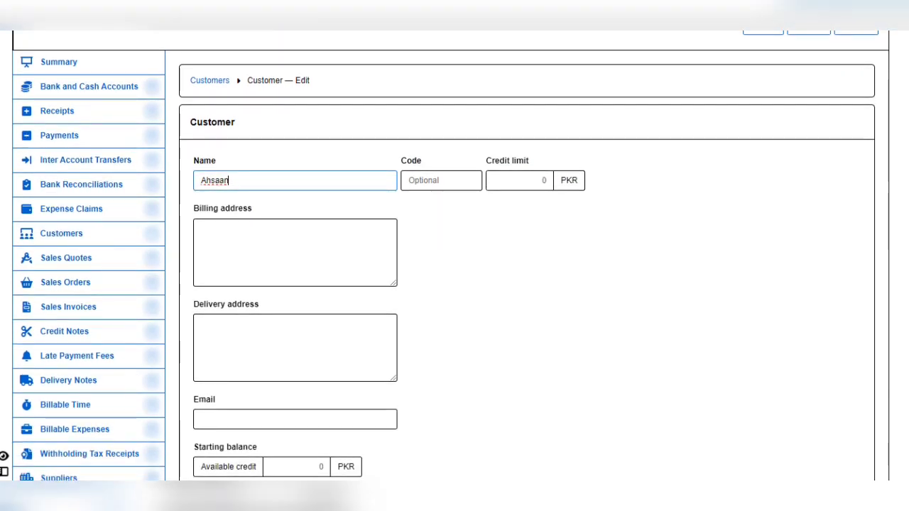
pyautogui.scroll(-1, 455, 284)
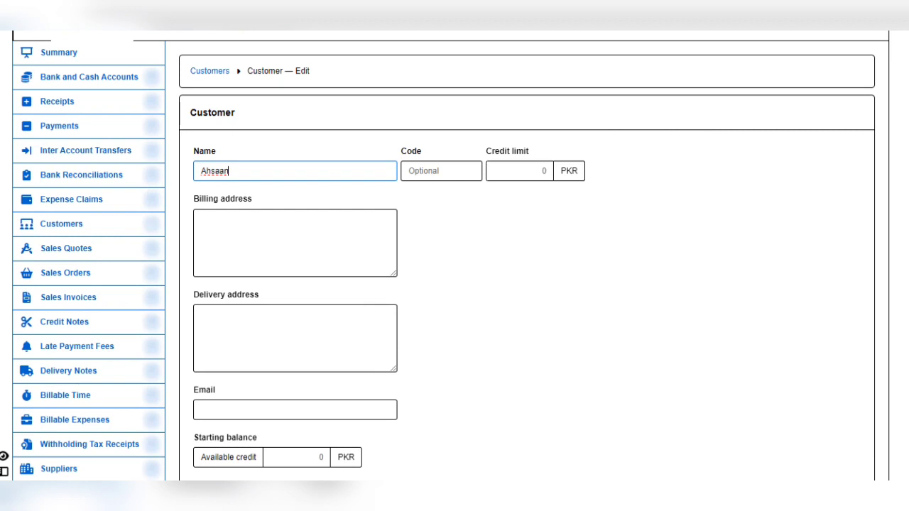
pyautogui.click(294, 337)
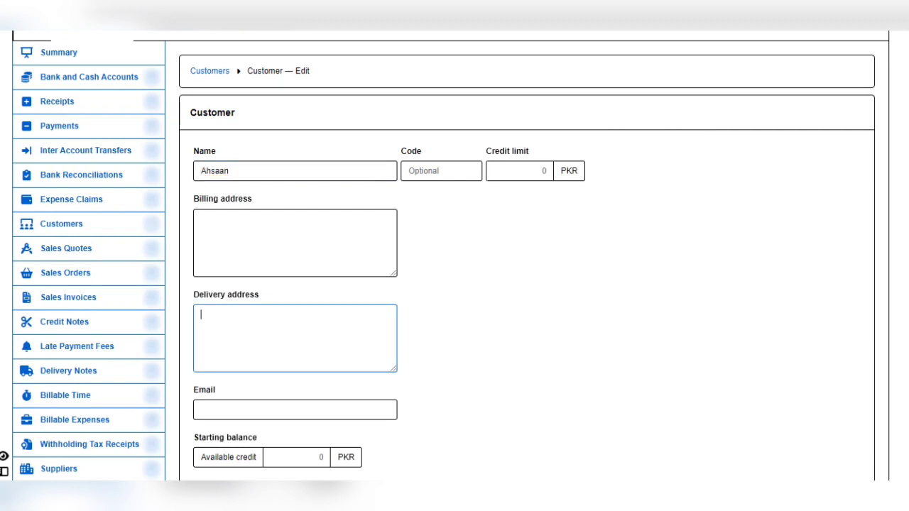
pyautogui.write('Karachi')
pyautogui.scroll(-2, 455, 255)
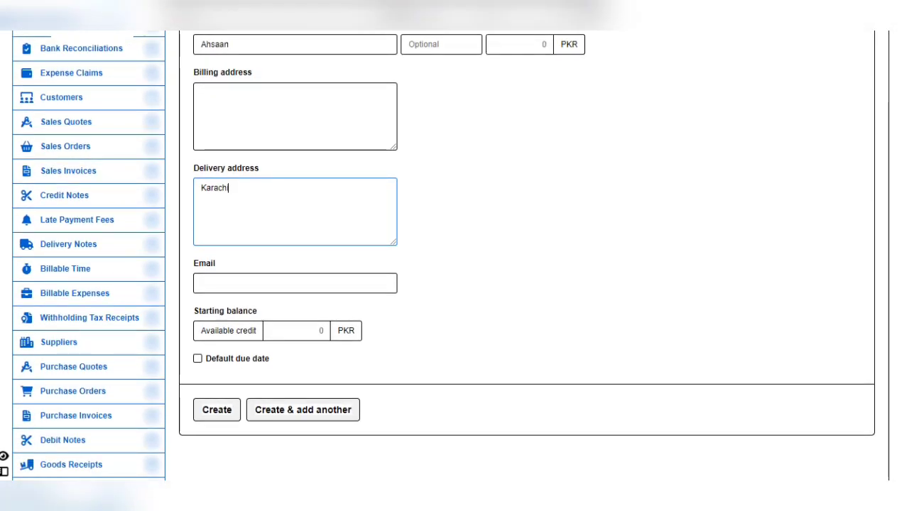
# Step: Create the second customer record and review its saved details
pyautogui.click(217, 409)
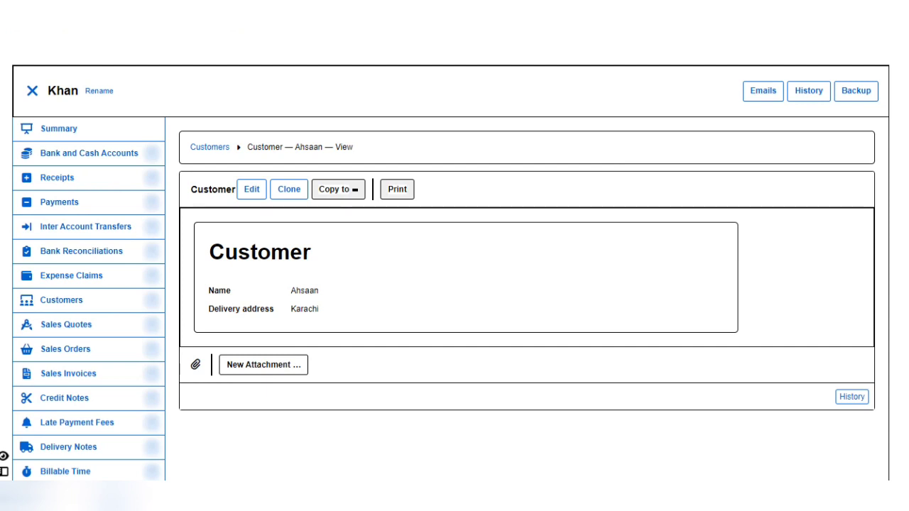
pyautogui.scroll(-2, 454, 256)
pyautogui.scroll(-3, 454, 255)
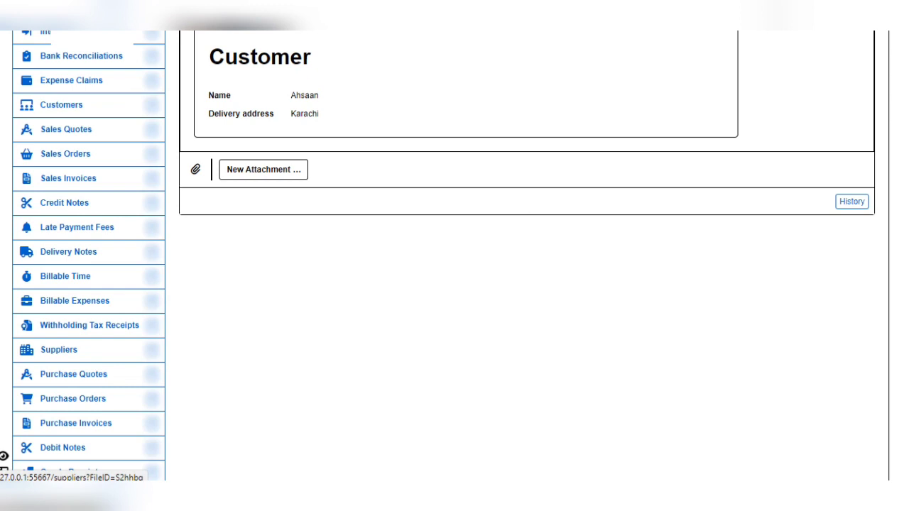
# Step: Create and save supplier 'Khan Trader' with address 'China' from the Suppliers list
pyautogui.click(58, 349)
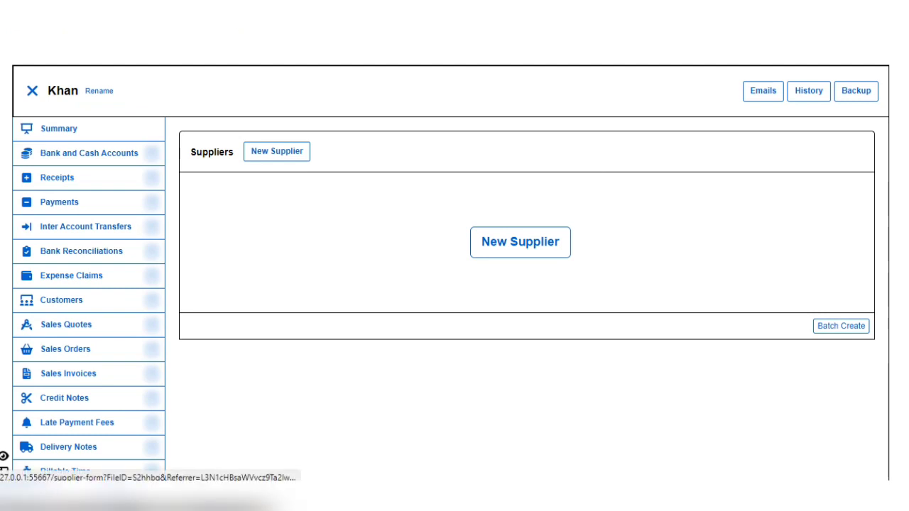
pyautogui.click(277, 151)
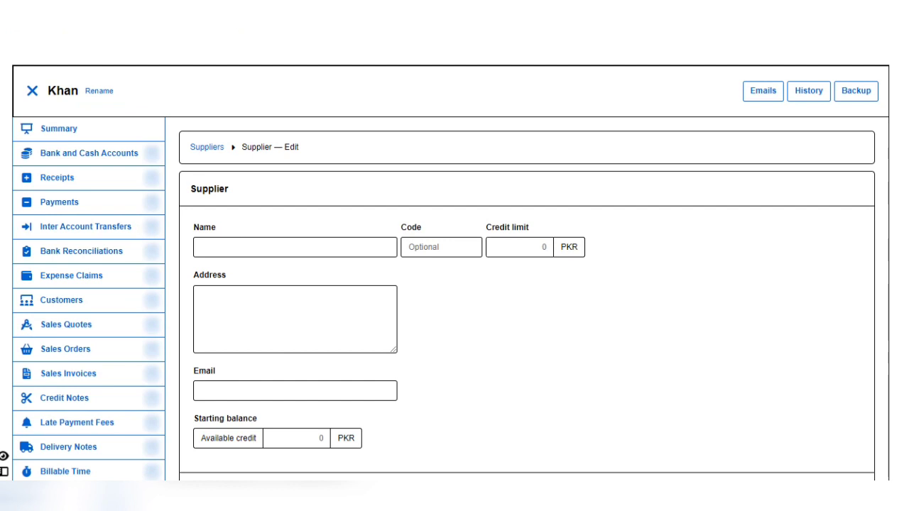
pyautogui.click(201, 247)
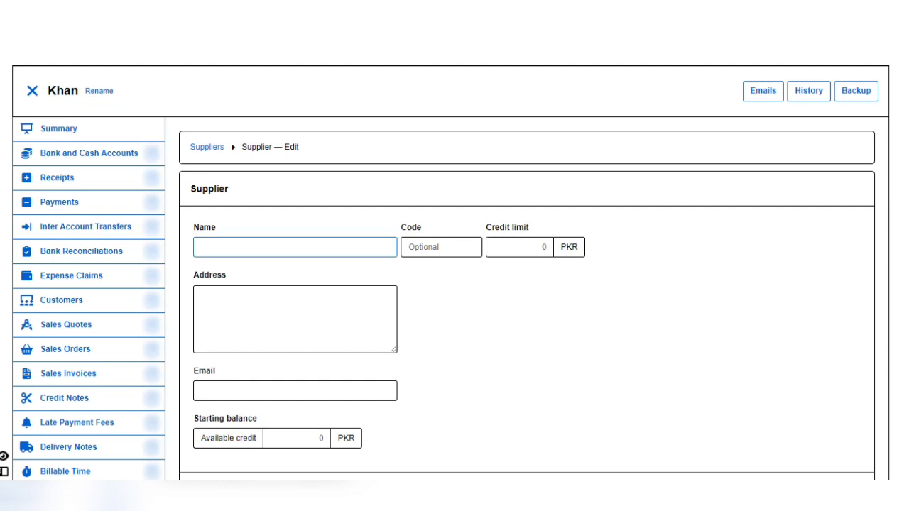
pyautogui.write('Khan Trad')
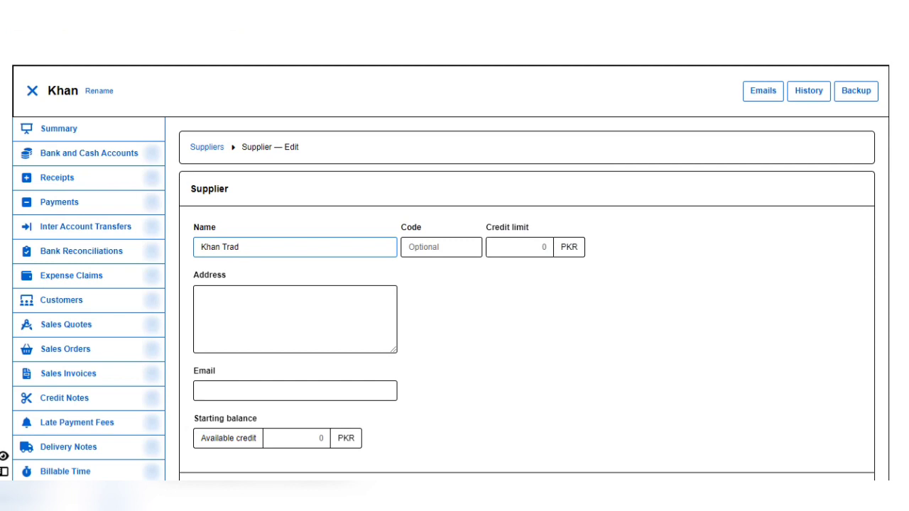
pyautogui.write('er')
pyautogui.click(199, 296)
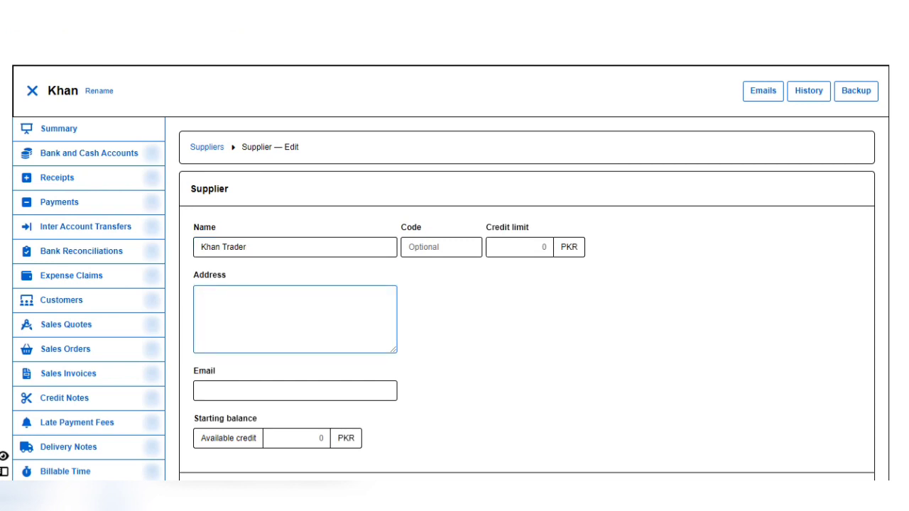
pyautogui.write('China')
pyautogui.scroll(-1, 454, 284)
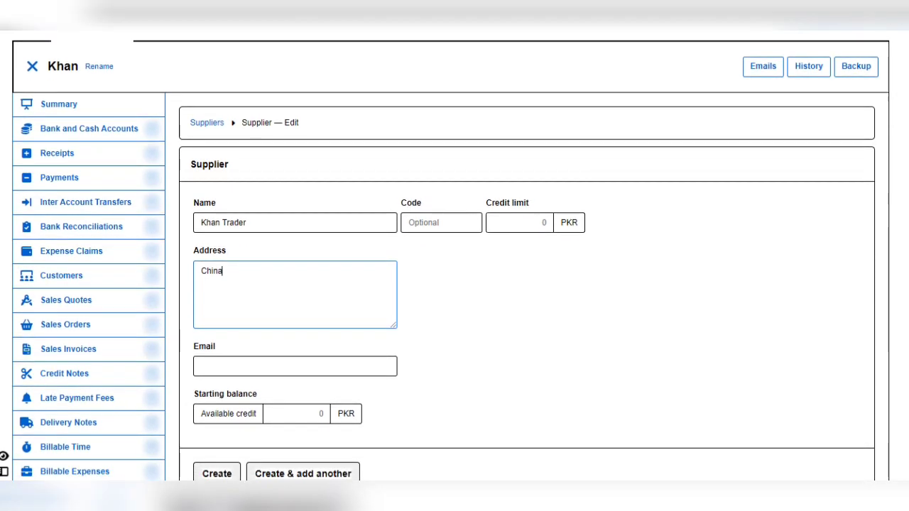
pyautogui.scroll(-1, 454, 284)
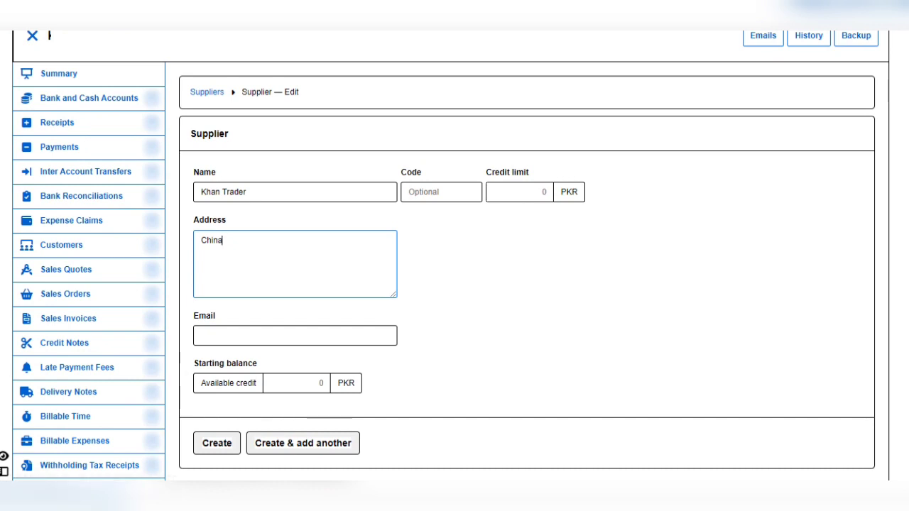
pyautogui.click(216, 442)
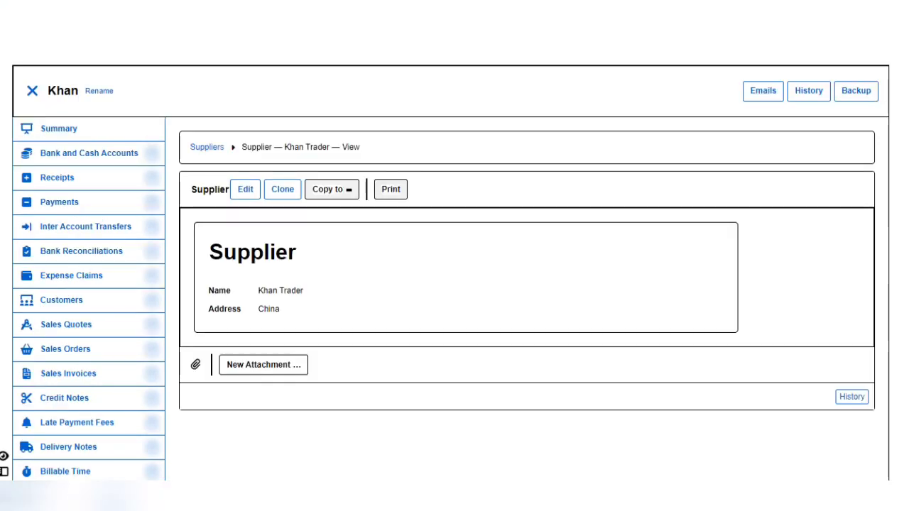
# Step: Return to the Suppliers list and begin another new supplier entry
pyautogui.scroll(-3, 85, 455)
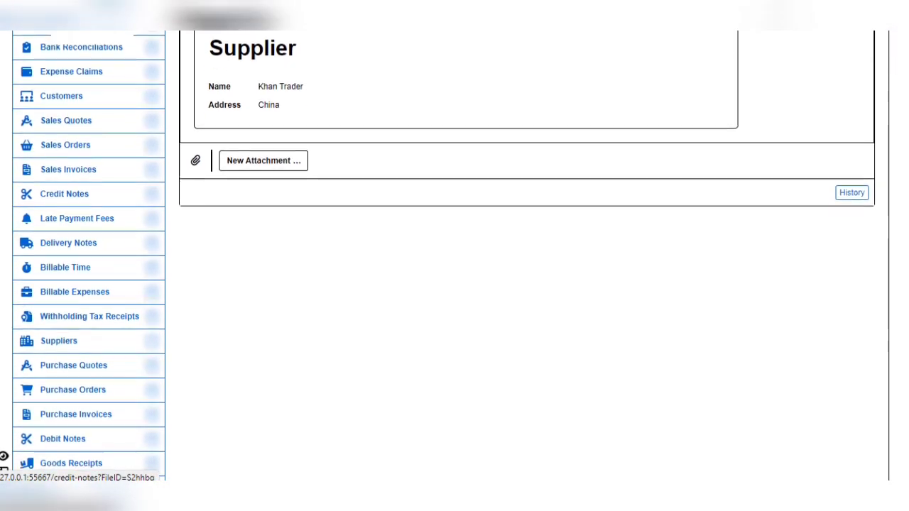
pyautogui.click(59, 335)
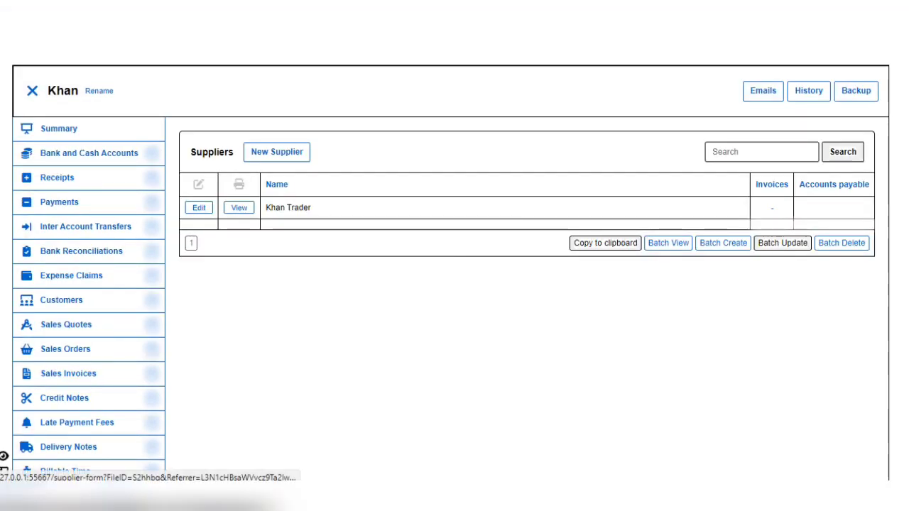
pyautogui.click(276, 151)
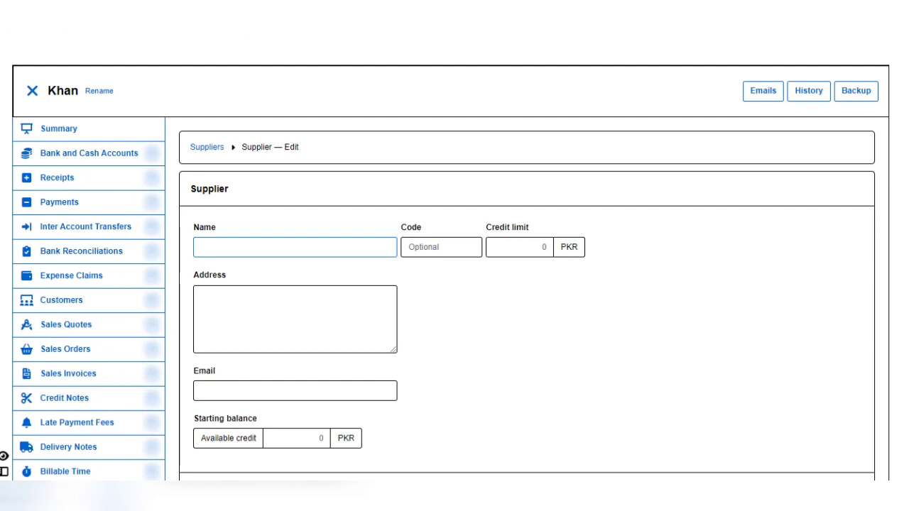
# Step: Save supplier 'S Group of Companies' with address 'Lakki Marwat'
pyautogui.write('S Group of')
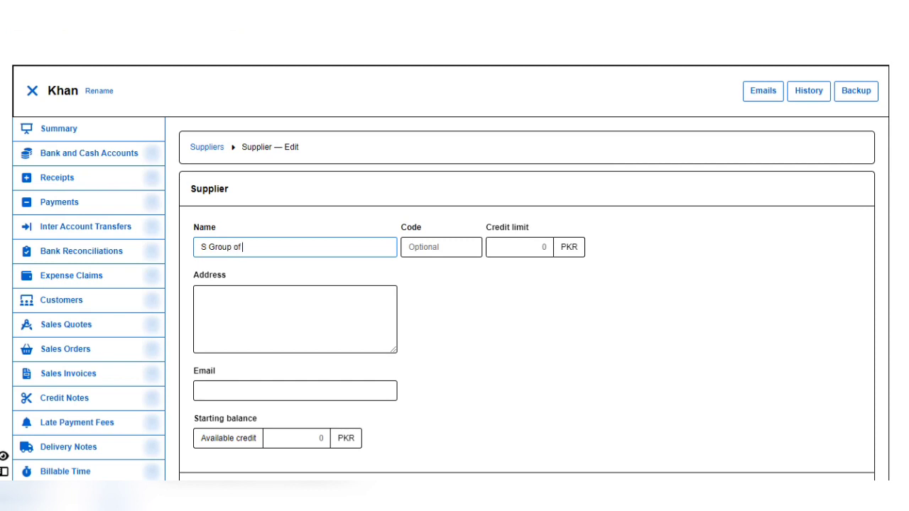
pyautogui.write(' Companies')
pyautogui.click(200, 295)
pyautogui.write('Local')
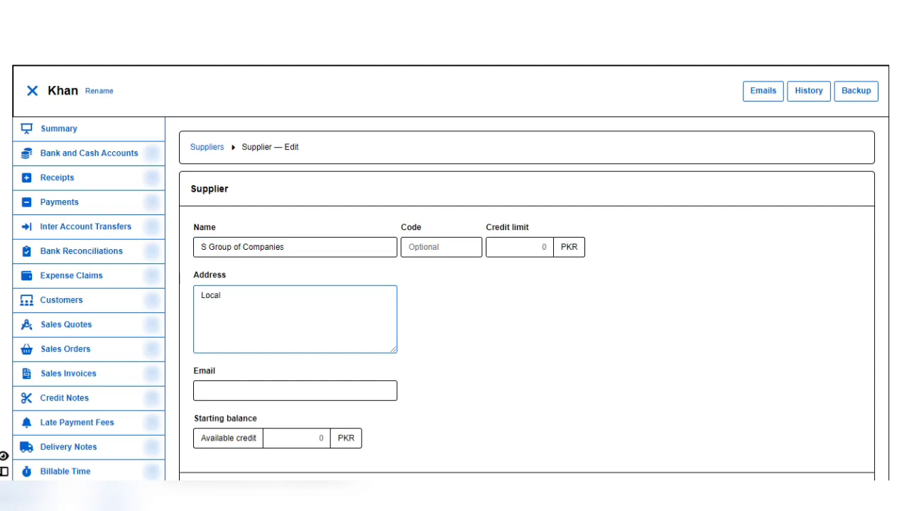
pyautogui.press('BackSpace')
pyautogui.press('BackSpace')
pyautogui.press('BackSpace')
pyautogui.press('BackSpace')
pyautogui.press('BackSpace')
pyautogui.write('akki Marwat')
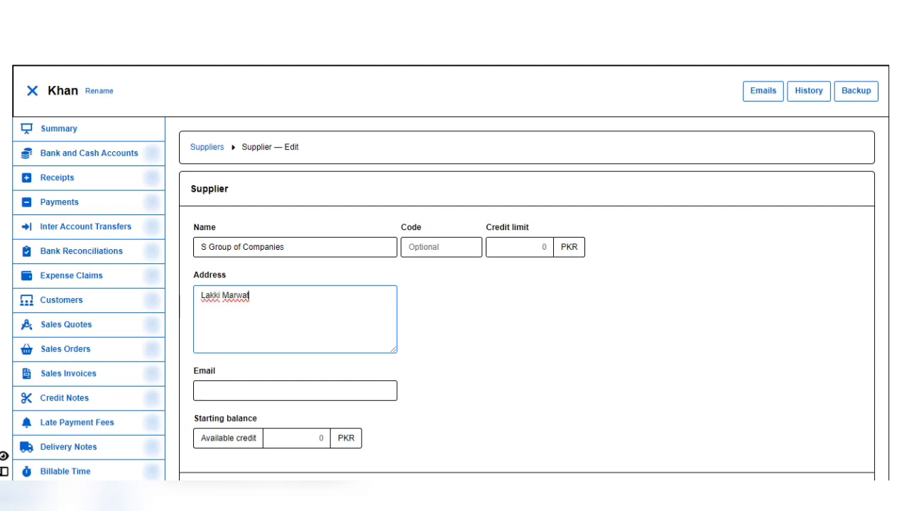
pyautogui.scroll(-2, 454, 270)
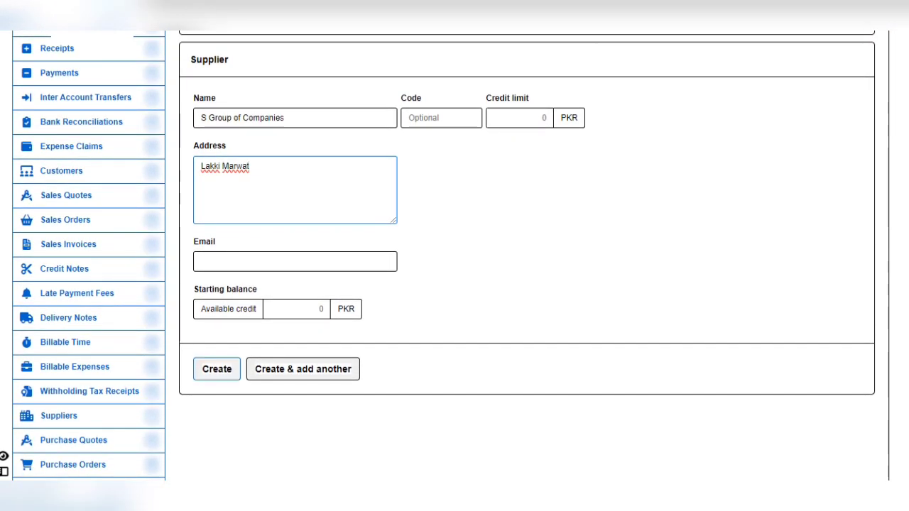
pyautogui.click(216, 368)
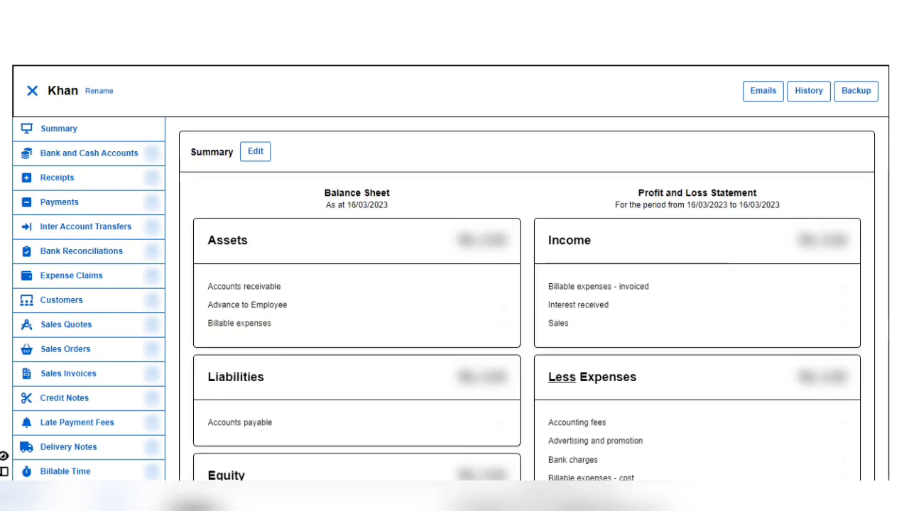
# Step: Scroll through the Summary page's balance sheet and profit and loss
pyautogui.scroll(-3, 454, 284)
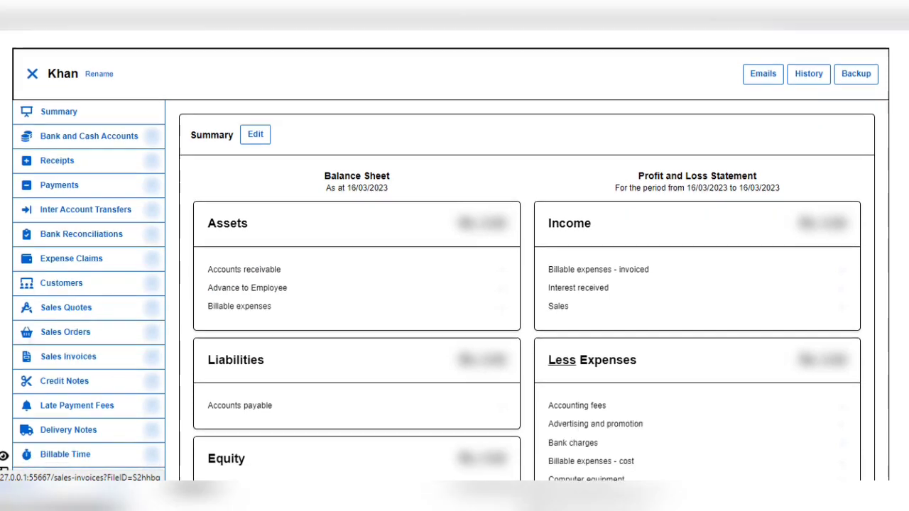
pyautogui.scroll(-4, 455, 284)
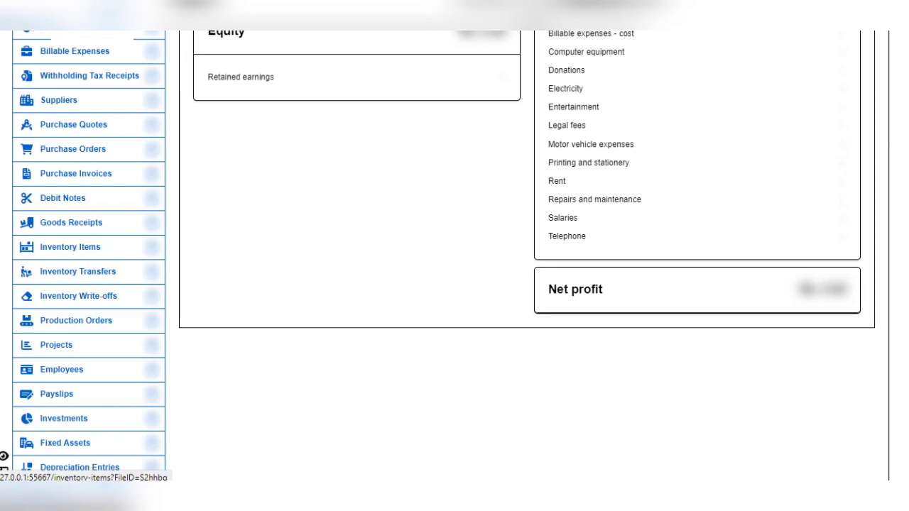
# Step: Open a new inventory item form from Inventory Items, ready for the item code
pyautogui.click(70, 246)
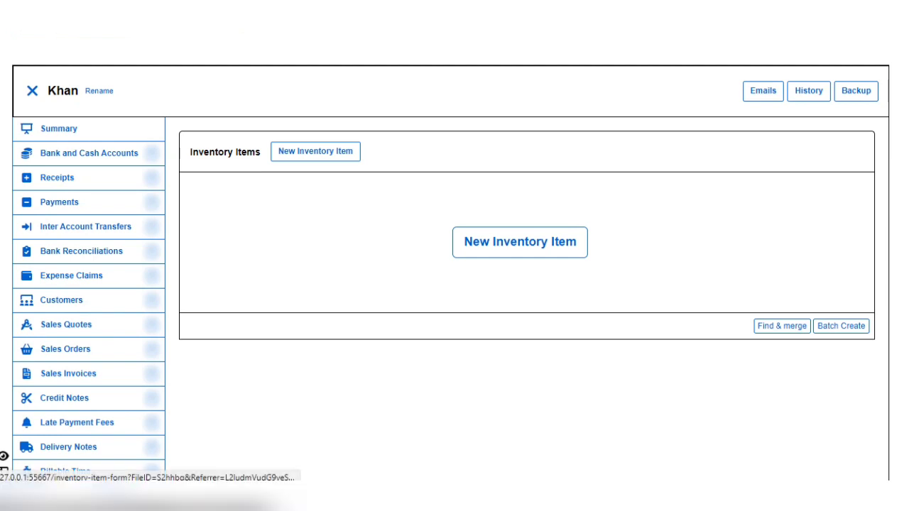
pyautogui.click(520, 241)
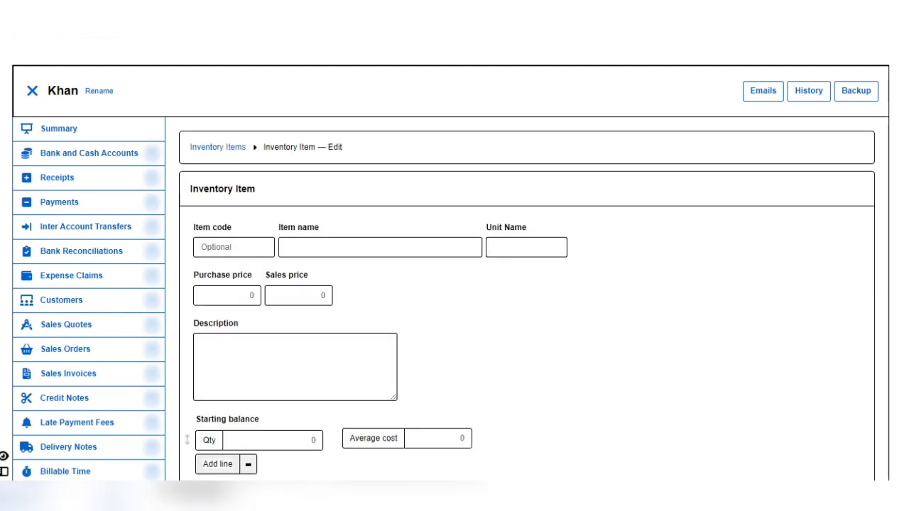
pyautogui.click(233, 246)
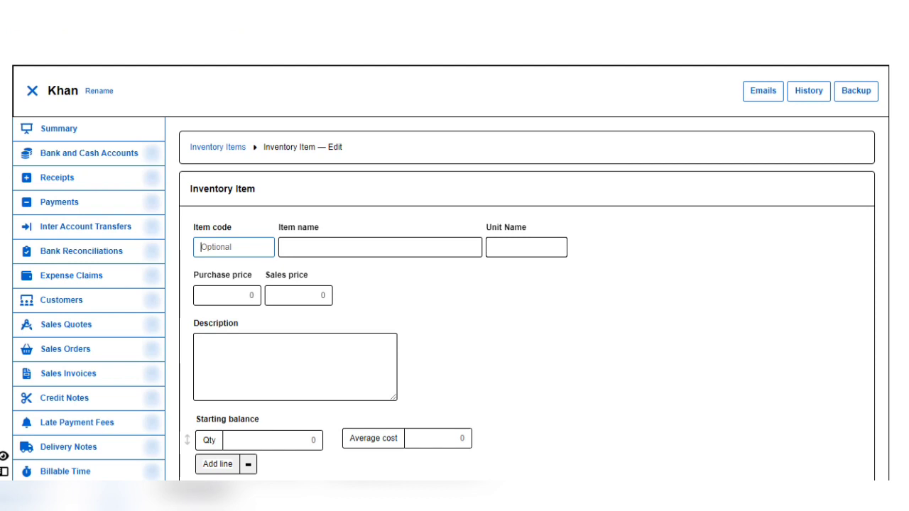
# Step: Enter item code 6T, name 'Oneplus 6T' and purchase price 45000
pyautogui.write('M')
pyautogui.press('BackSpace')
pyautogui.write('6T')
pyautogui.click(286, 247)
pyautogui.write('On')
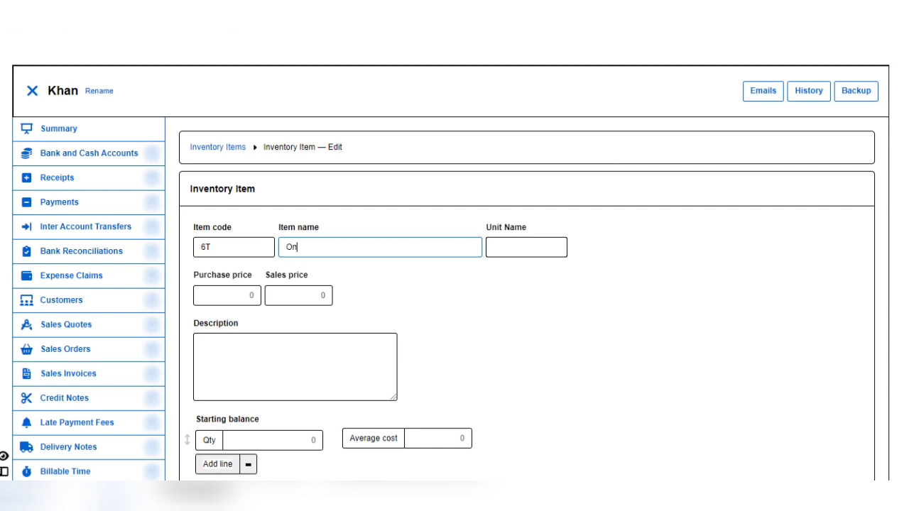
pyautogui.write('eplux')
pyautogui.write(' 6')
pyautogui.write('T')
pyautogui.hotkey('shift', 'Tab')
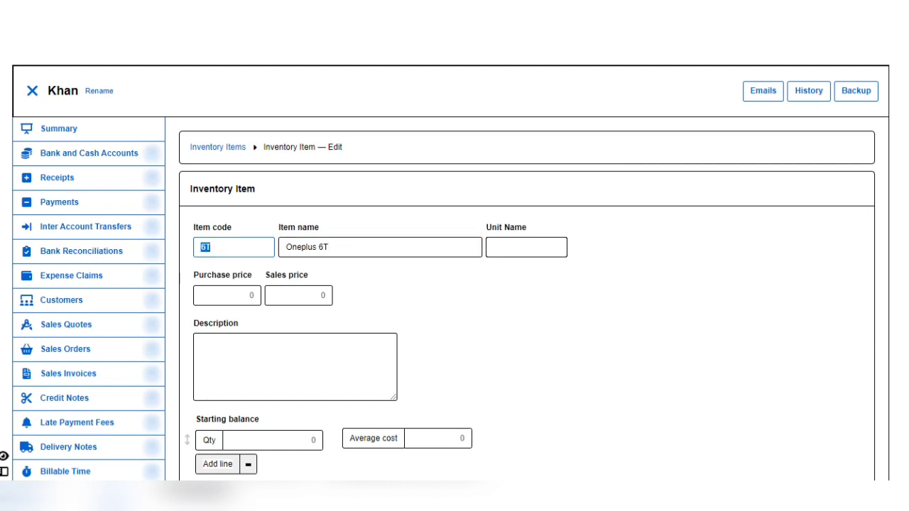
pyautogui.click(227, 295)
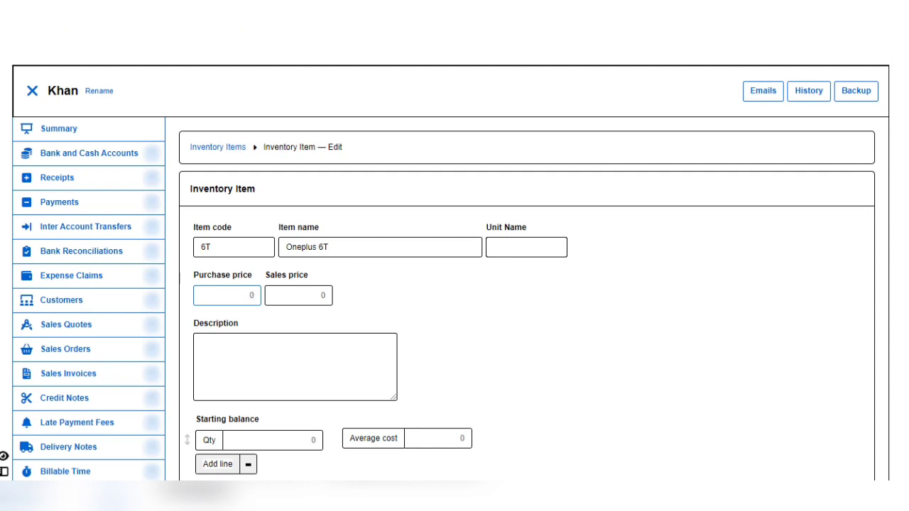
pyautogui.write('45000')
pyautogui.scroll(-2, 454, 284)
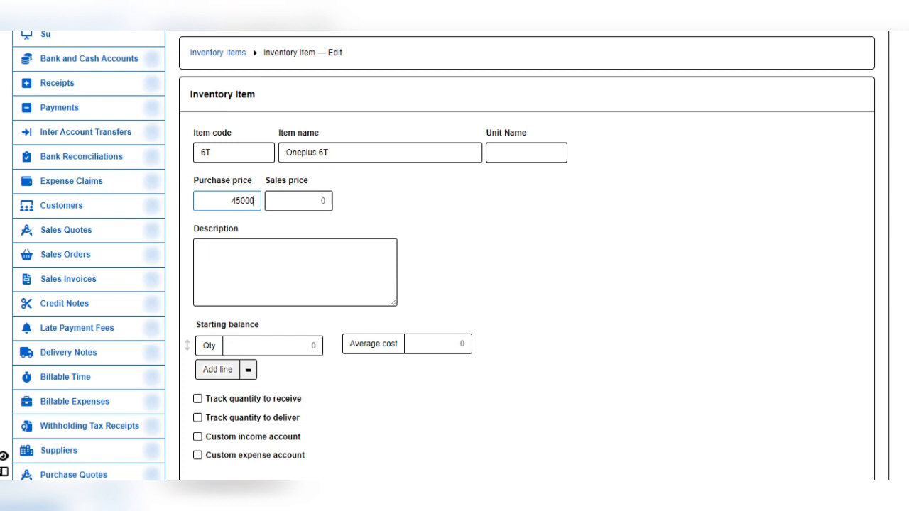
# Step: Add description 8/128 and a starting balance of quantity 2 at average cost 45000
pyautogui.click(201, 248)
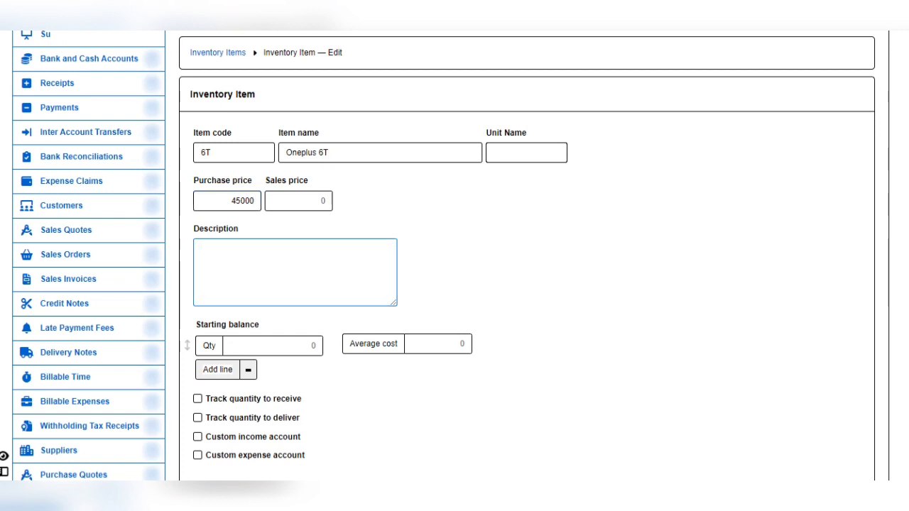
pyautogui.write('8/')
pyautogui.press('BackSpace')
pyautogui.write('/128')
pyautogui.click(313, 346)
pyautogui.write('2')
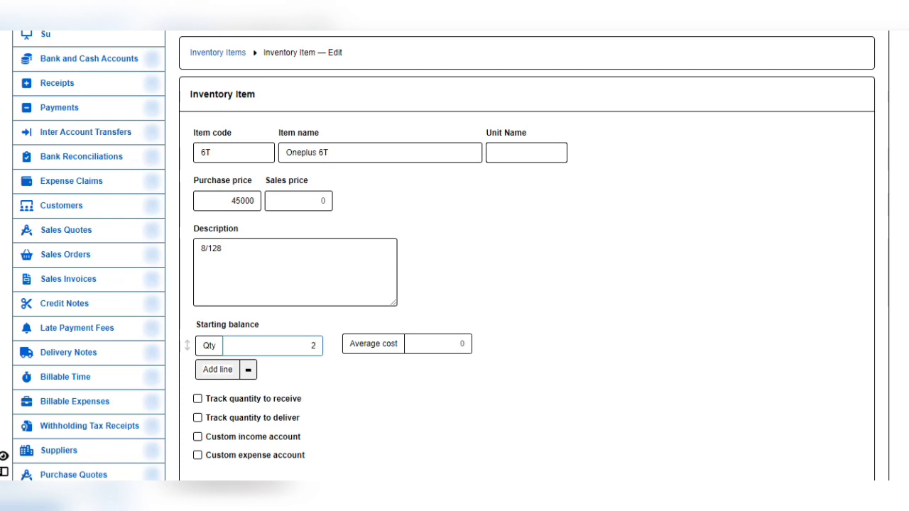
pyautogui.doubleClick(242, 201)
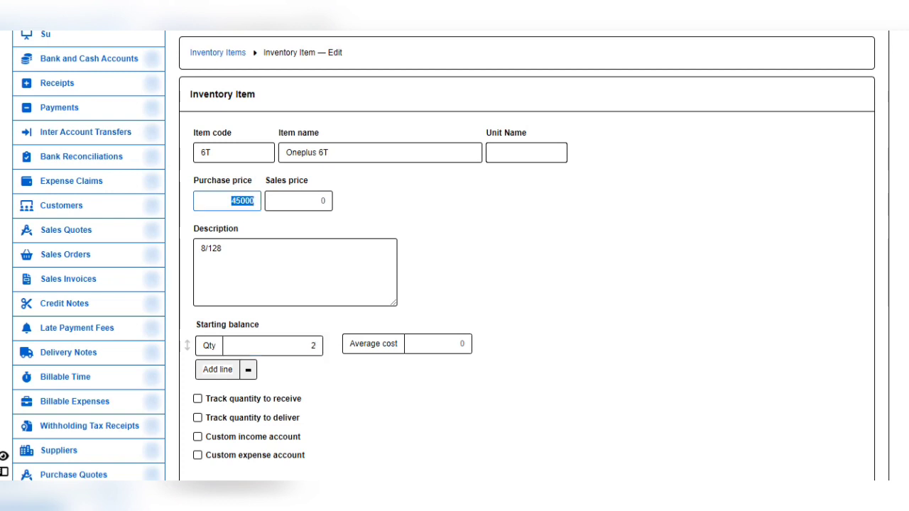
pyautogui.click(438, 343)
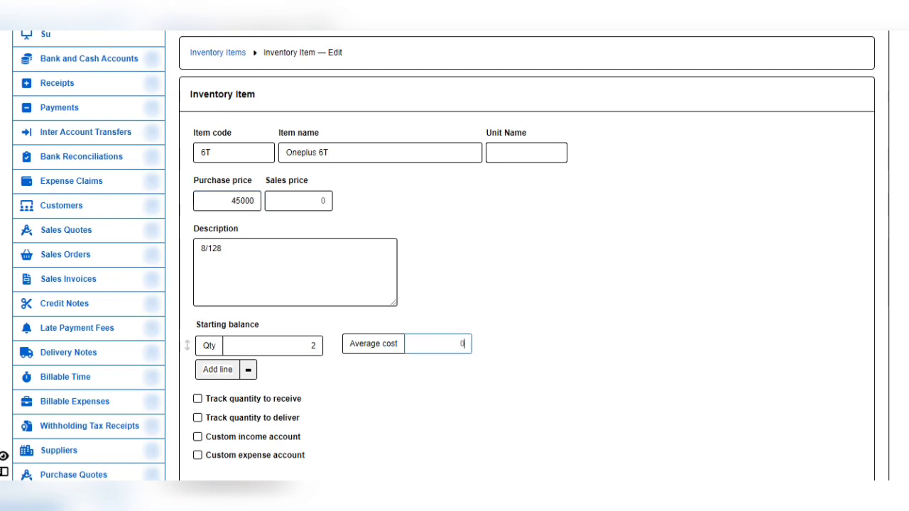
pyautogui.write('45000')
pyautogui.scroll(-2, 454, 256)
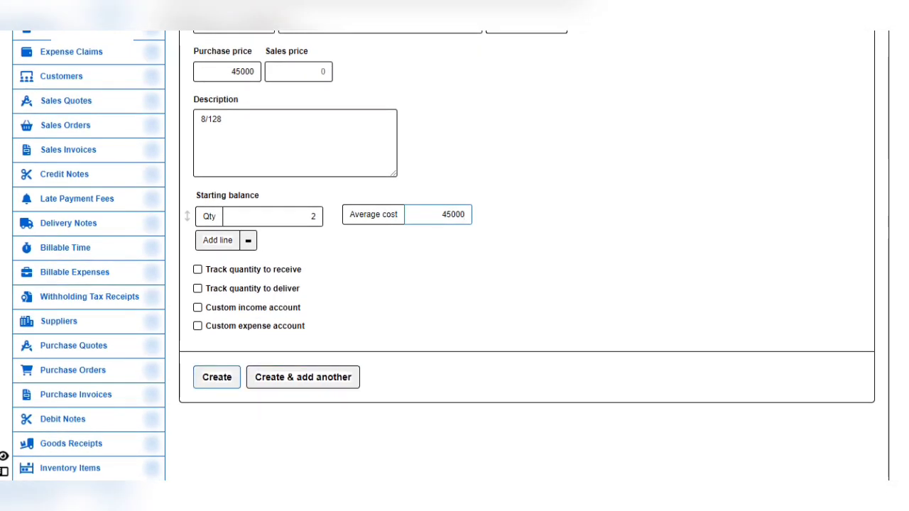
pyautogui.click(217, 377)
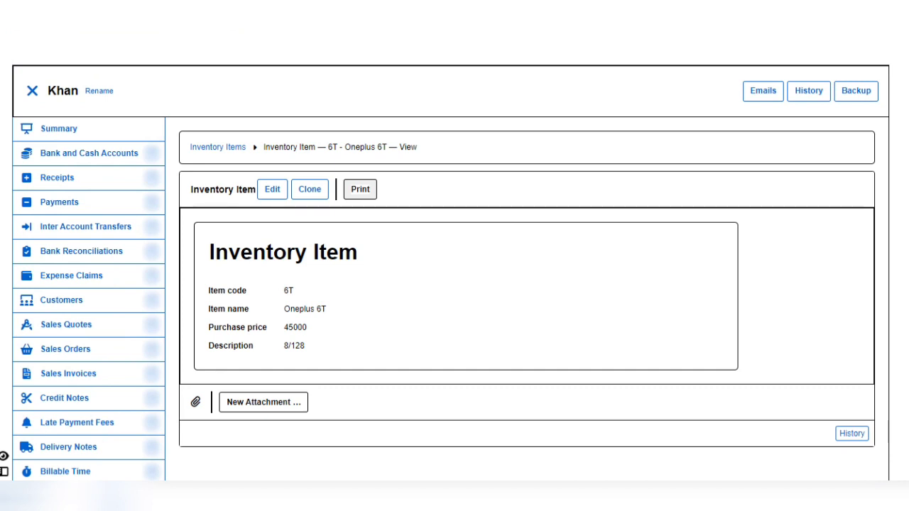
pyautogui.scroll(-5, 455, 284)
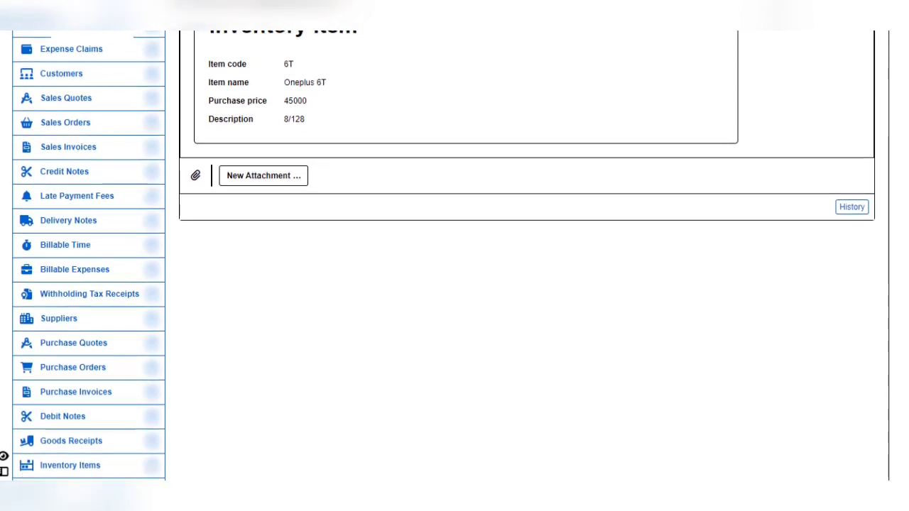
pyautogui.scroll(-4, 454, 284)
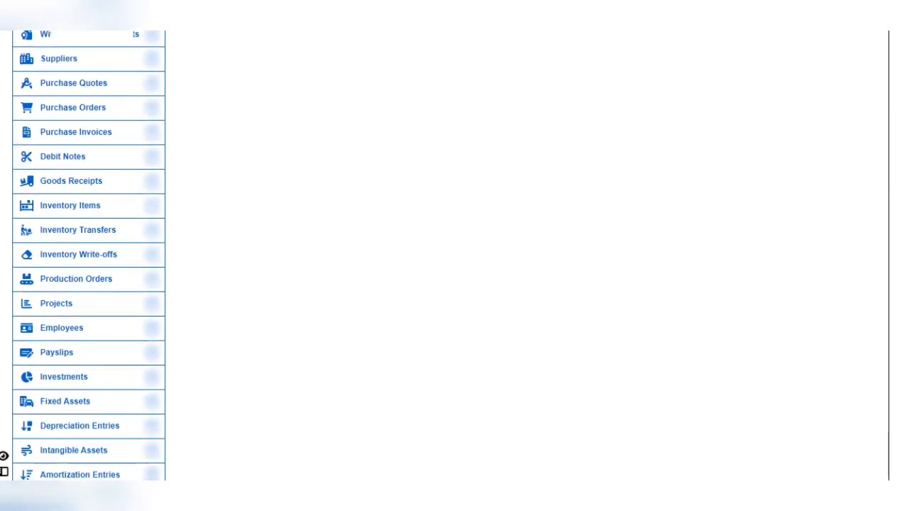
pyautogui.scroll(-3, 454, 284)
pyautogui.scroll(4, 454, 284)
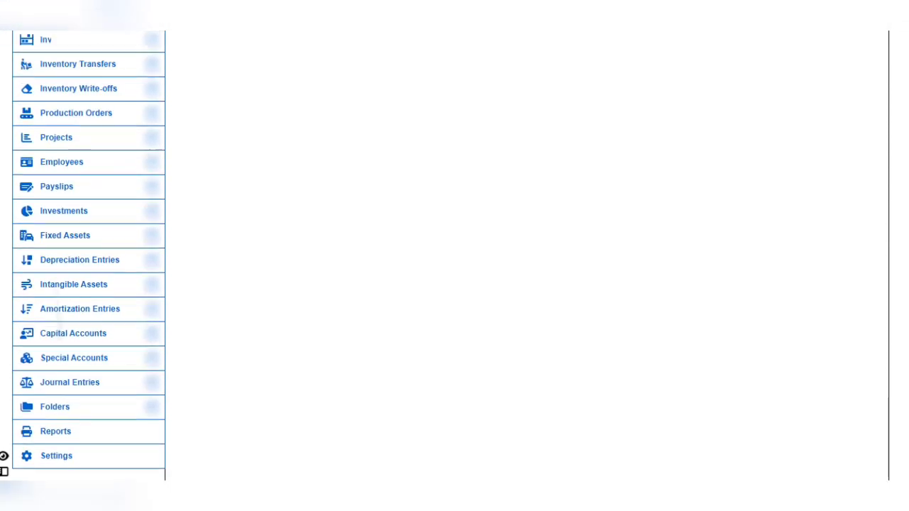
pyautogui.scroll(4, 454, 284)
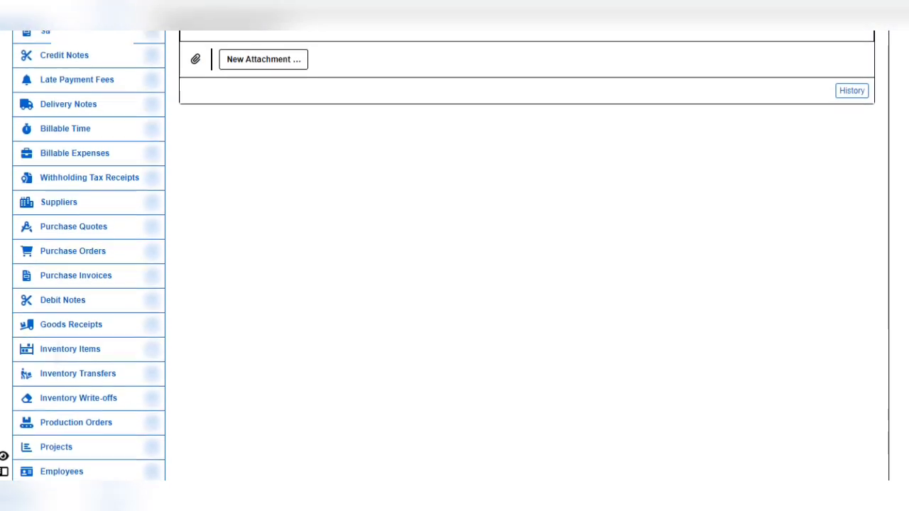
pyautogui.scroll(3, 454, 284)
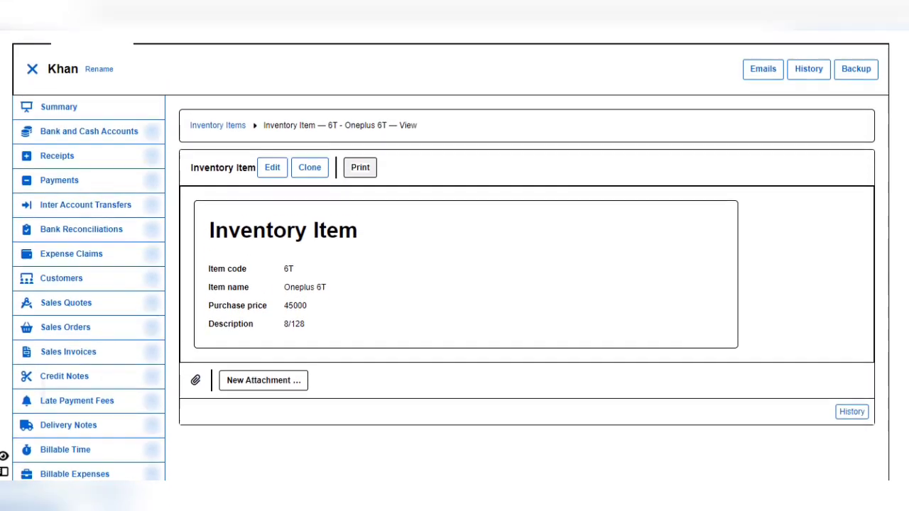
pyautogui.scroll(-1, 454, 284)
pyautogui.scroll(-10, 454, 283)
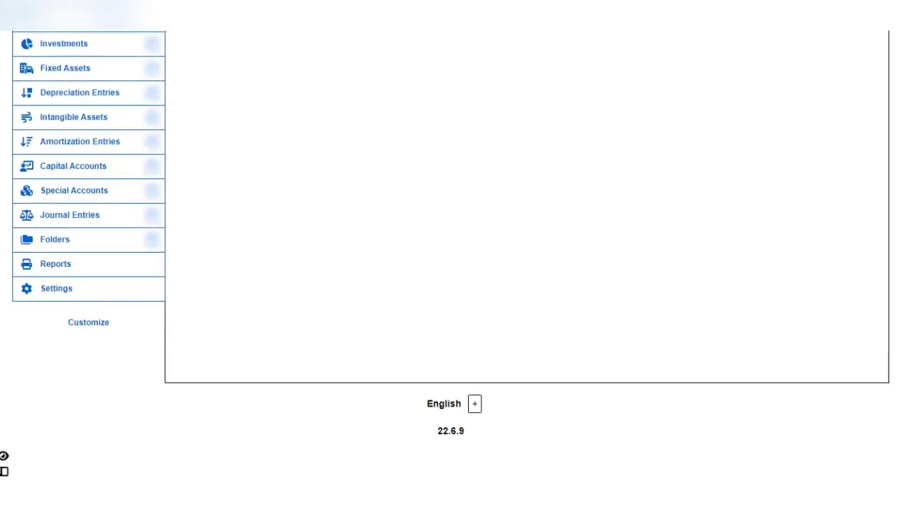
pyautogui.scroll(3, 454, 284)
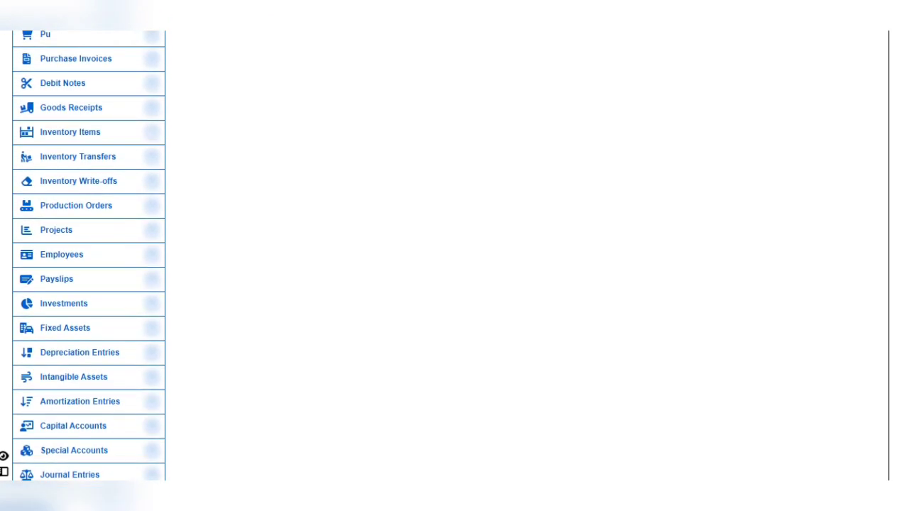
# Step: Start a new inventory item with item code 7T and item name 'ONEPLUS 7t'
pyautogui.click(71, 132)
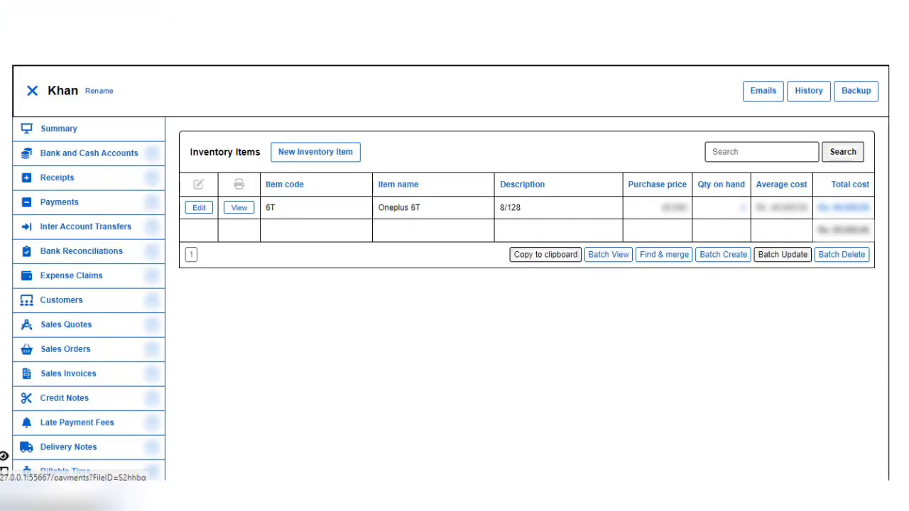
pyautogui.click(315, 151)
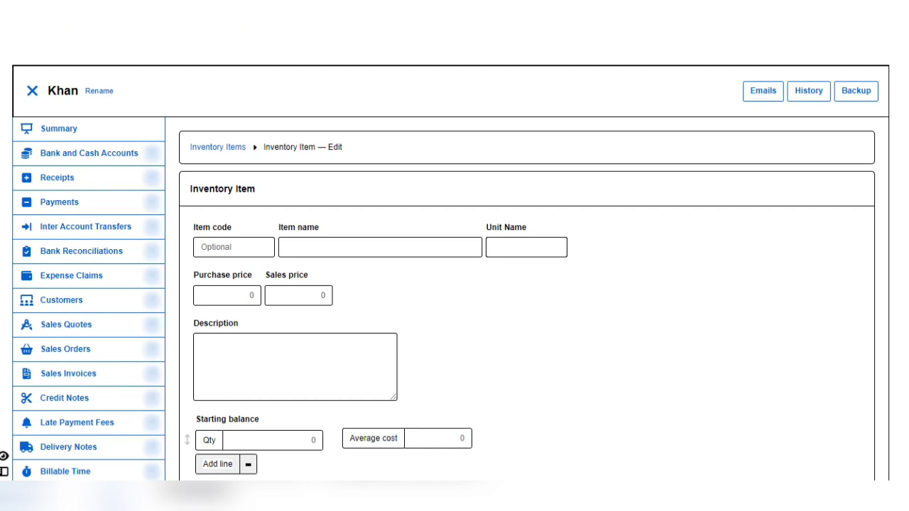
pyautogui.click(233, 247)
pyautogui.write('7T')
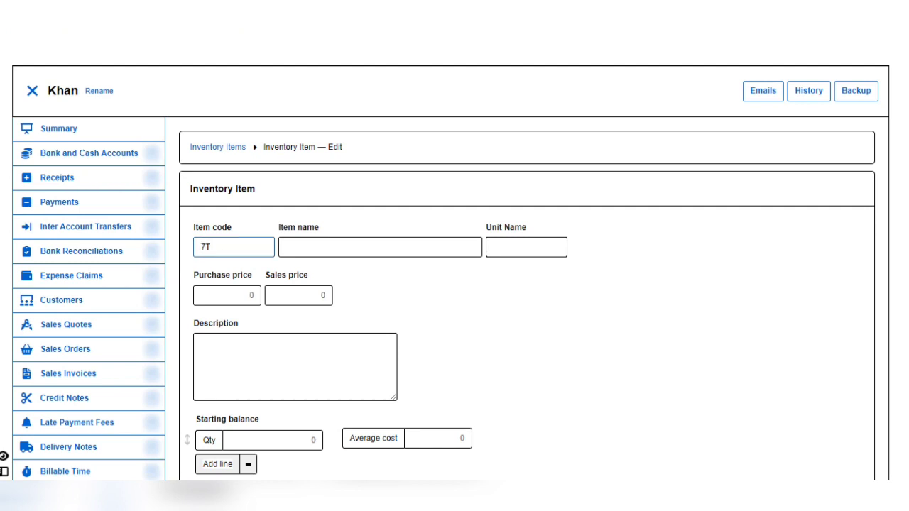
pyautogui.click(287, 247)
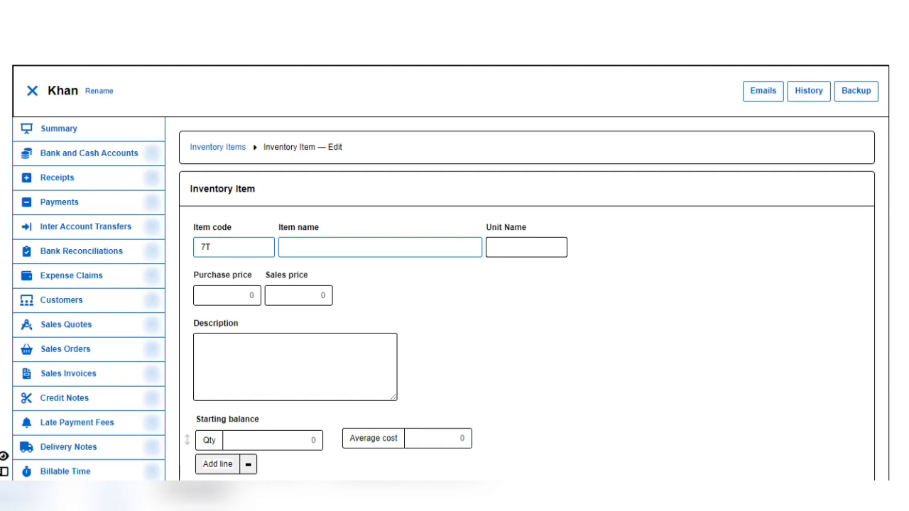
pyautogui.write('ONE')
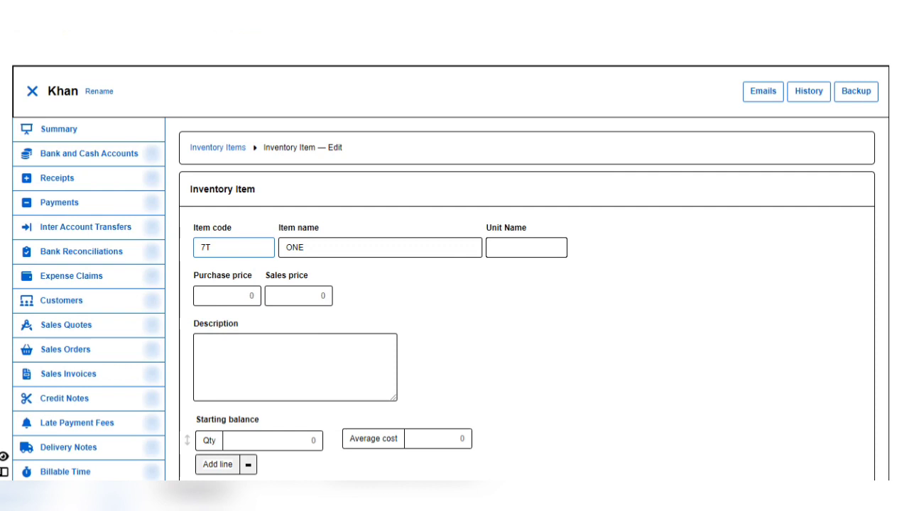
pyautogui.click(305, 247)
pyautogui.write('pla')
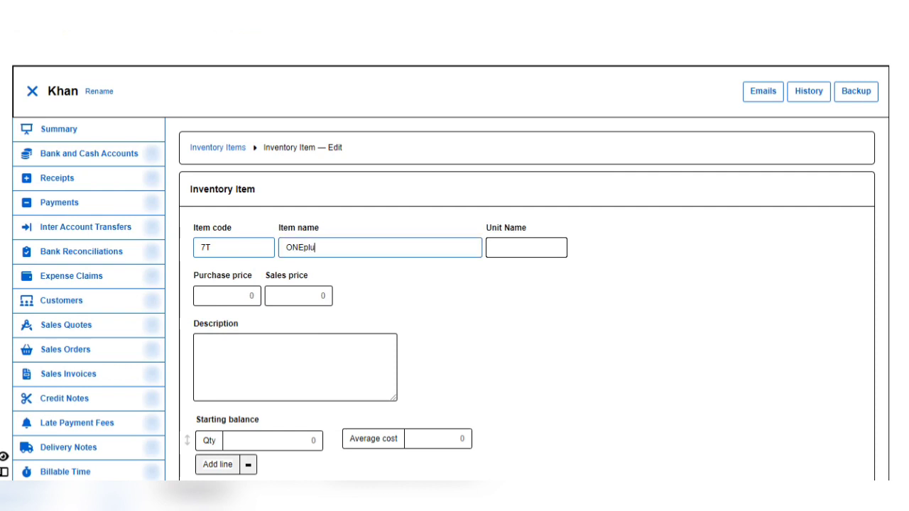
pyautogui.press('BackSpace')
pyautogui.press('BackSpace')
pyautogui.press('BackSpace')
pyautogui.write('PLUS 7')
pyautogui.write('t')
# Step: Set purchase price 65000 and starting balance of 3 at 65000 average cost, then create the item
pyautogui.press('Tab')
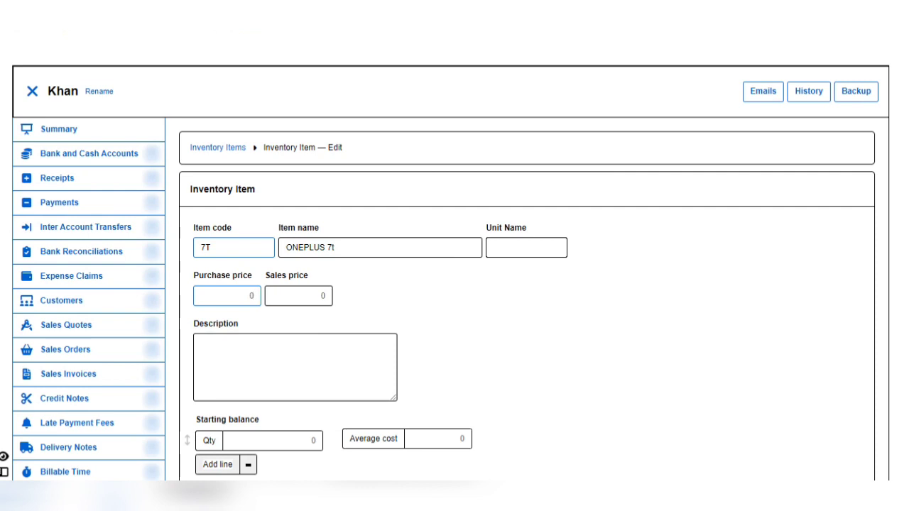
pyautogui.write('65000')
pyautogui.click(298, 440)
pyautogui.write('3')
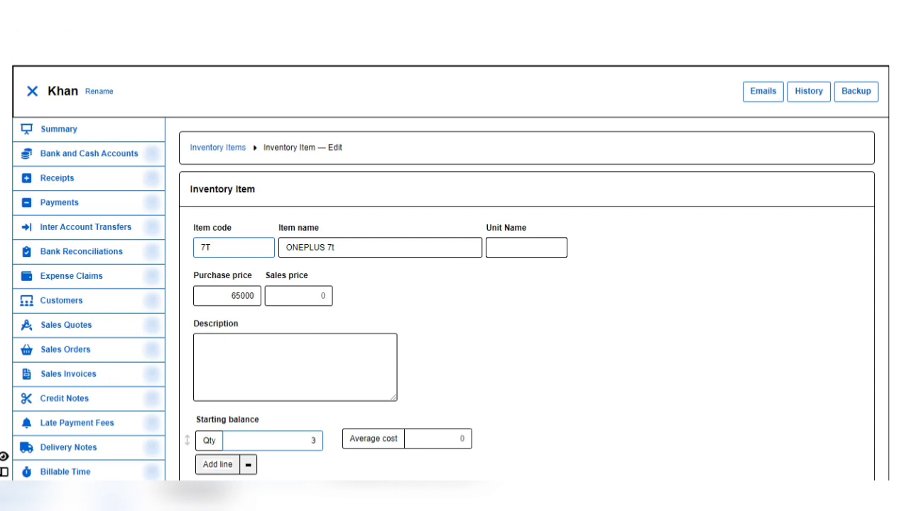
pyautogui.click(454, 438)
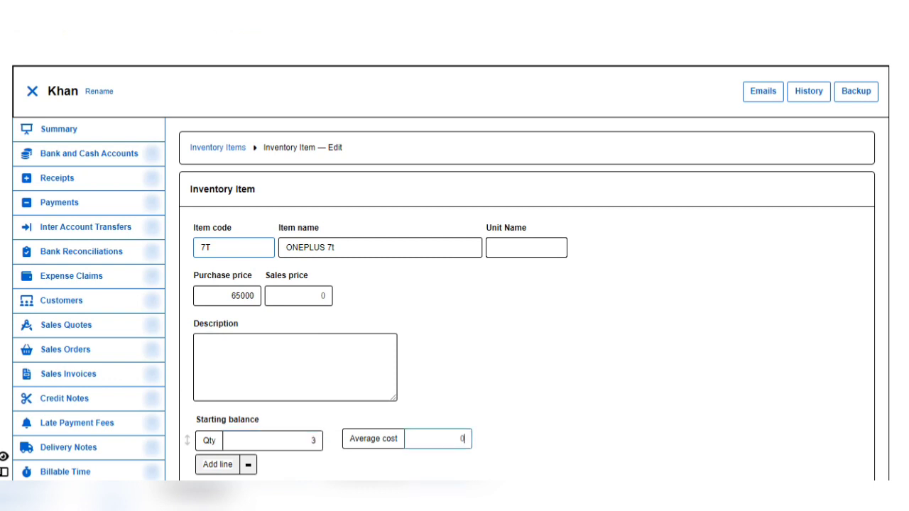
pyautogui.write('65000')
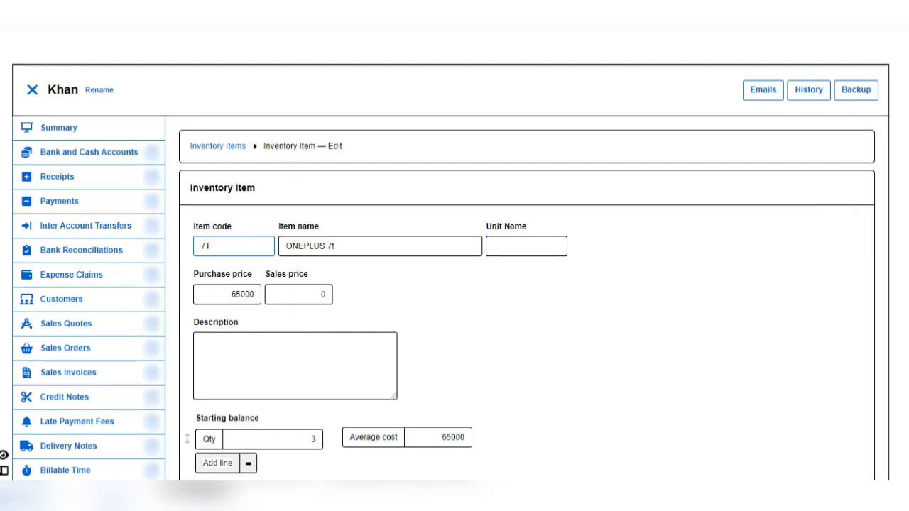
pyautogui.scroll(-2, 455, 284)
pyautogui.scroll(-3, 455, 284)
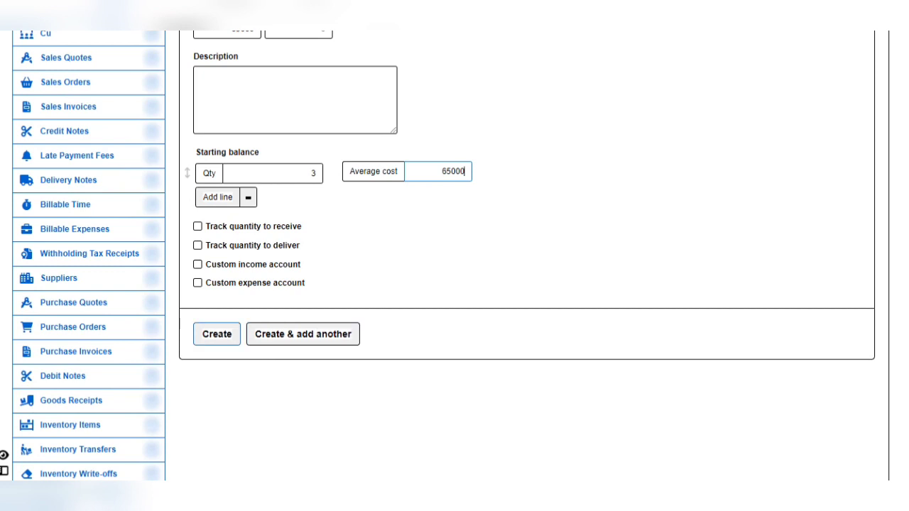
pyautogui.press('Return')
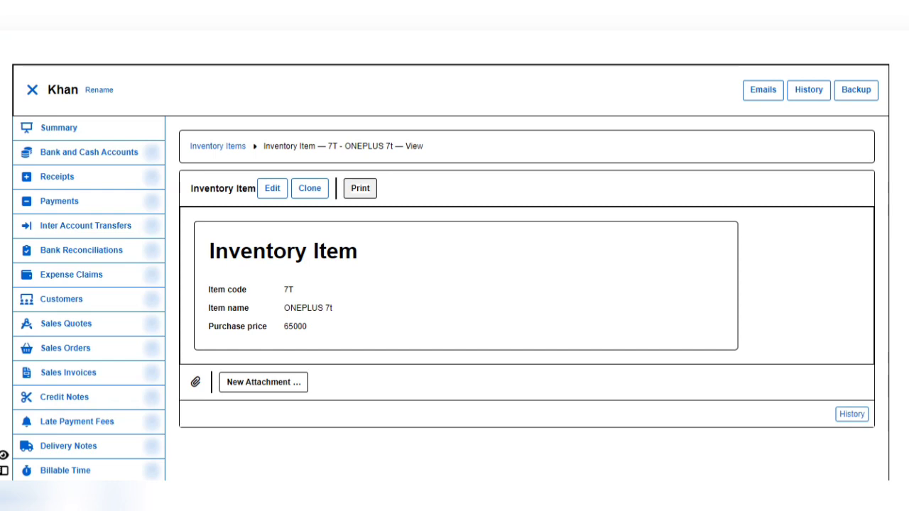
# Step: Check the saved ONEPLUS 7t item and its form, then open the company Summary balance sheet
pyautogui.scroll(-5, 454, 284)
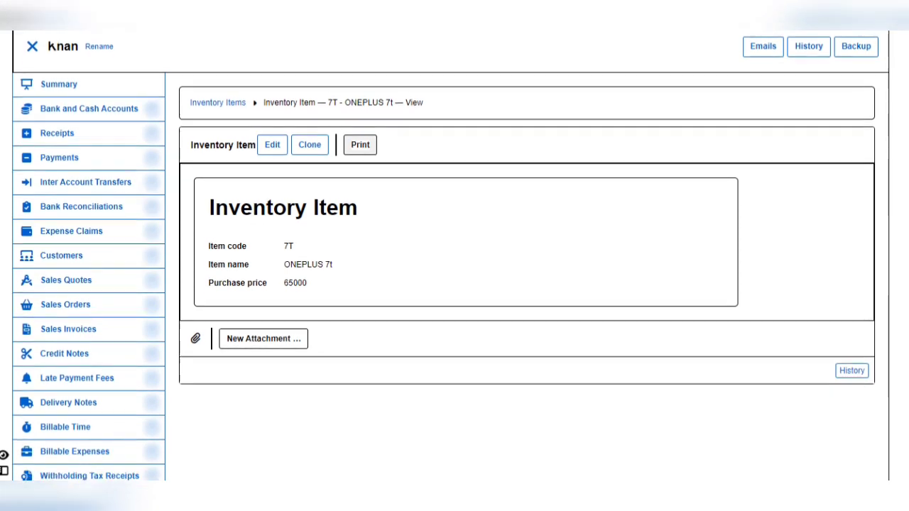
pyautogui.scroll(-10, 455, 284)
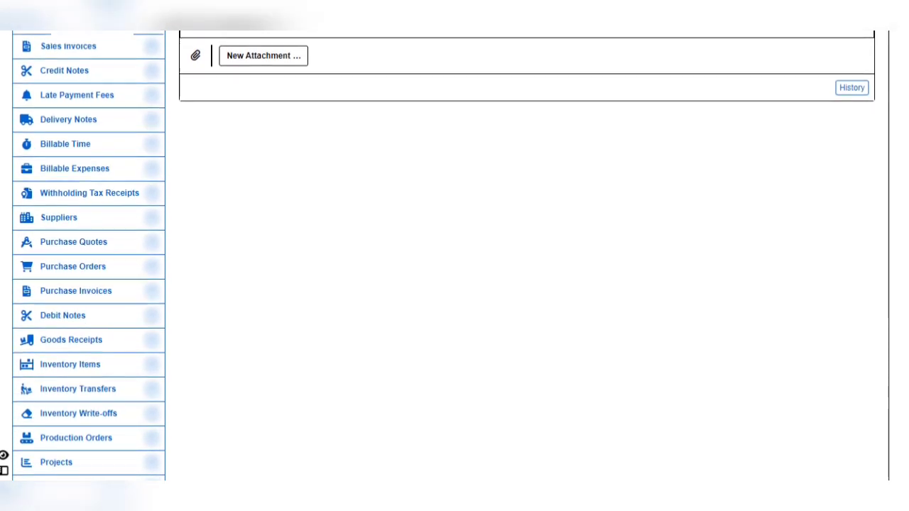
pyautogui.scroll(15, 454, 284)
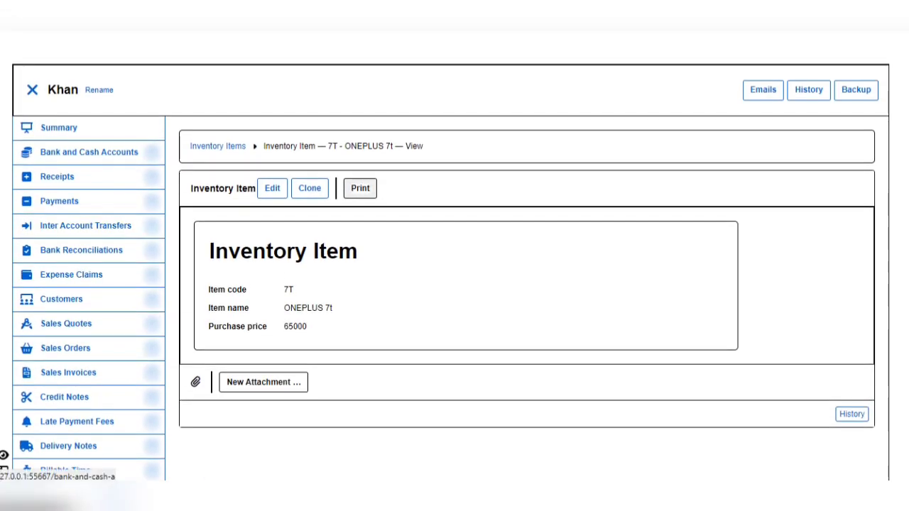
pyautogui.click(32, 90)
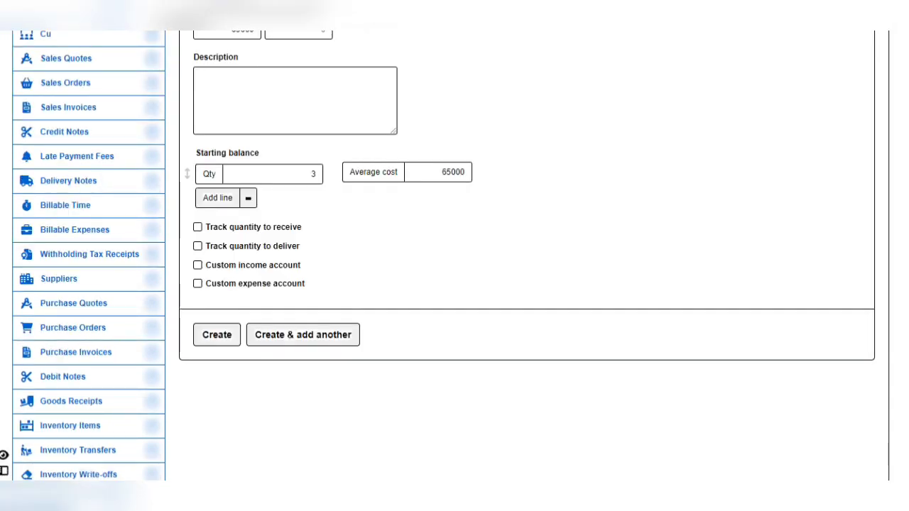
pyautogui.scroll(5, 454, 256)
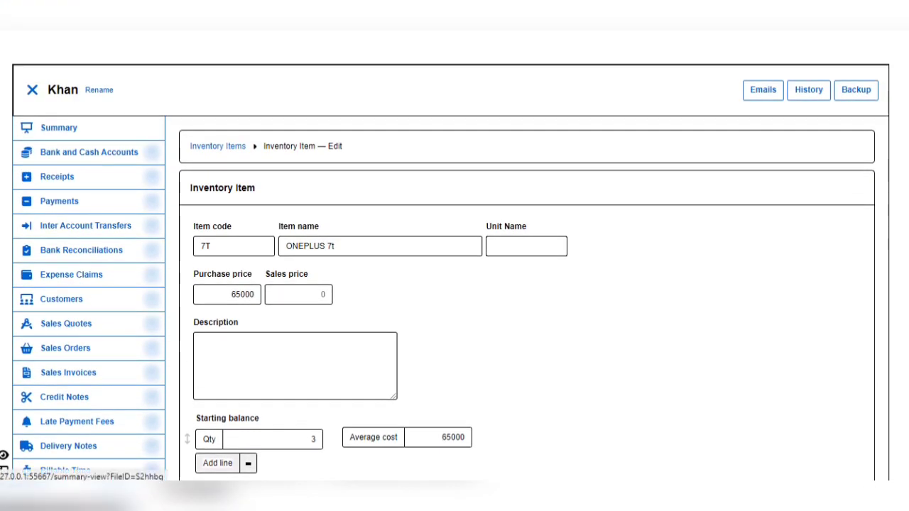
pyautogui.click(58, 127)
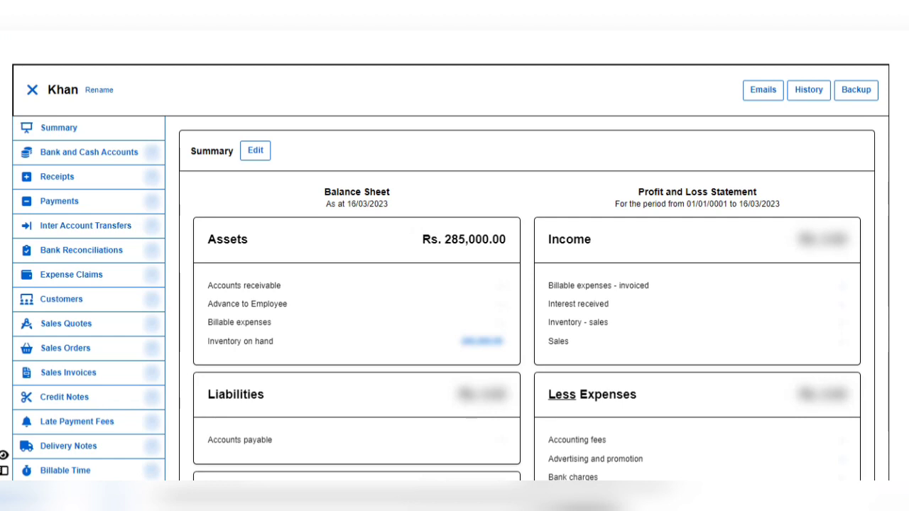
# Step: Open the 285,000.00 Inventory on hand amount under Assets to see each item's balance
pyautogui.moveTo(460, 239); pyautogui.dragTo(287, 304)
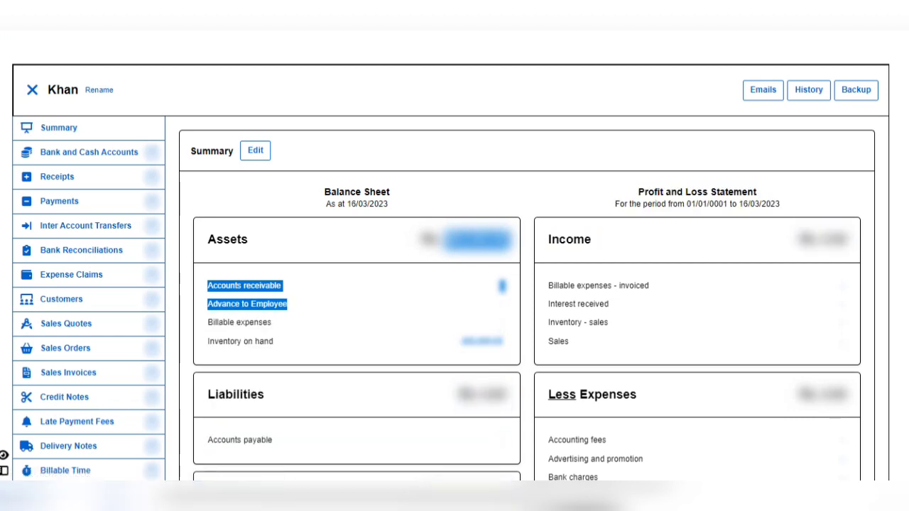
pyautogui.click(287, 303)
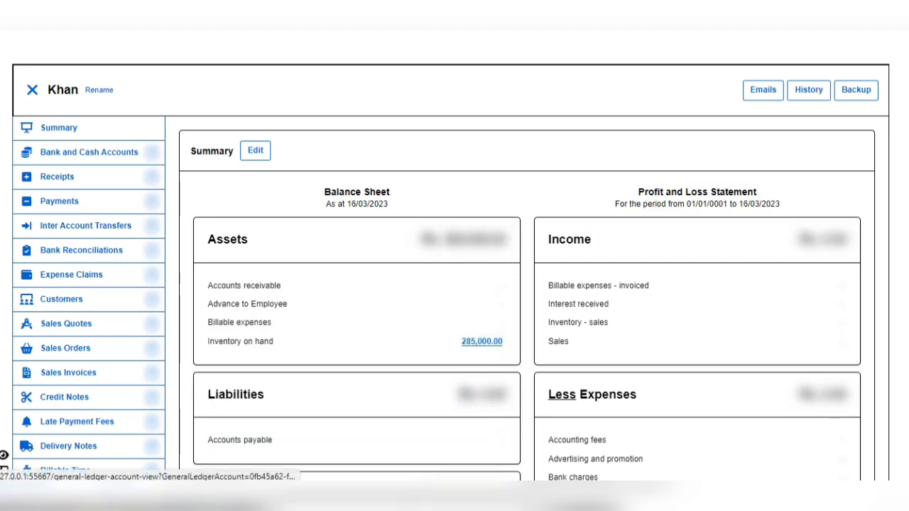
pyautogui.click(481, 341)
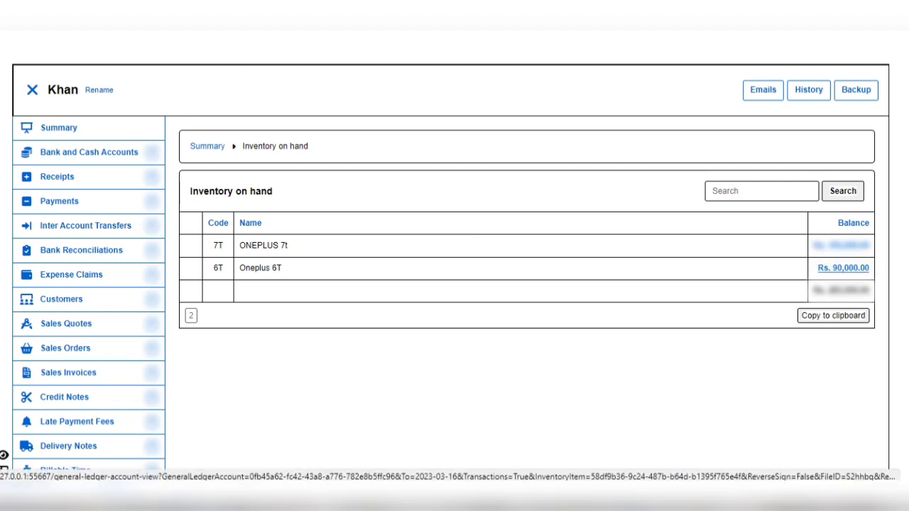
# Step: Open the Oneplus 6T balance, view its inventory item record, then go back to Summary
pyautogui.click(842, 267)
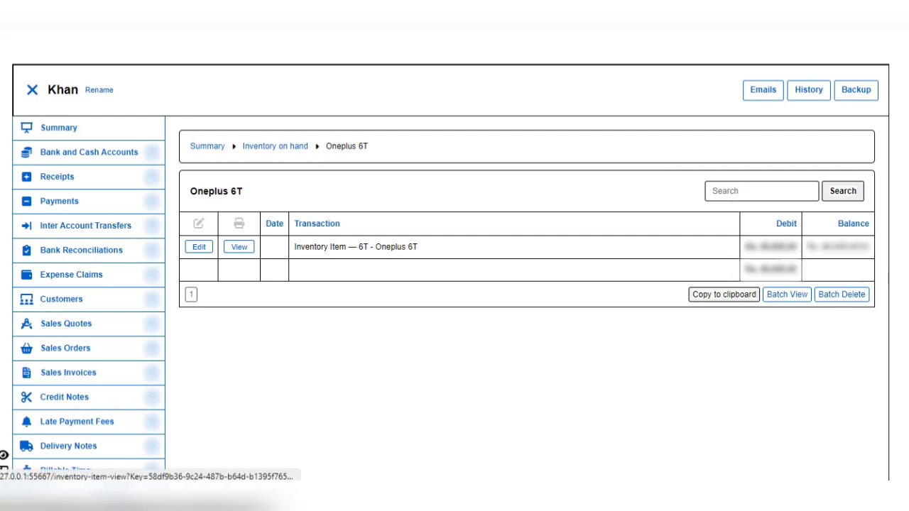
pyautogui.click(239, 246)
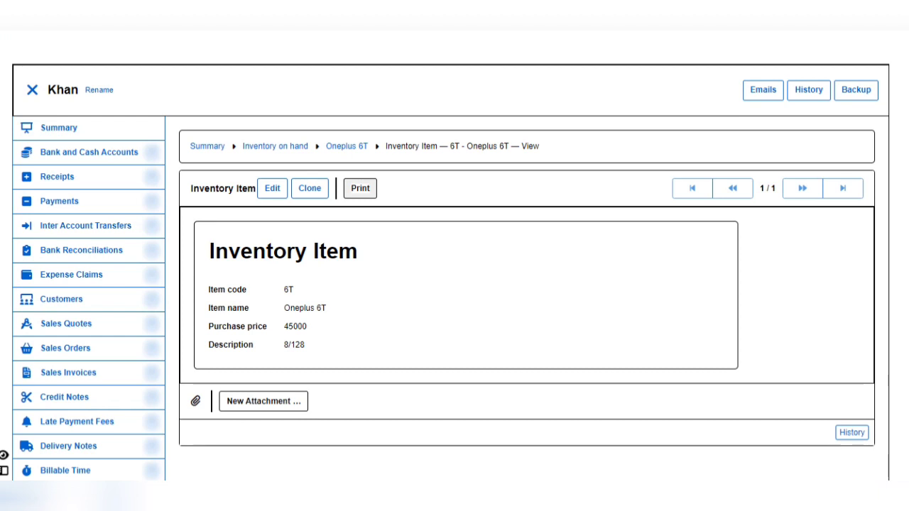
pyautogui.click(58, 127)
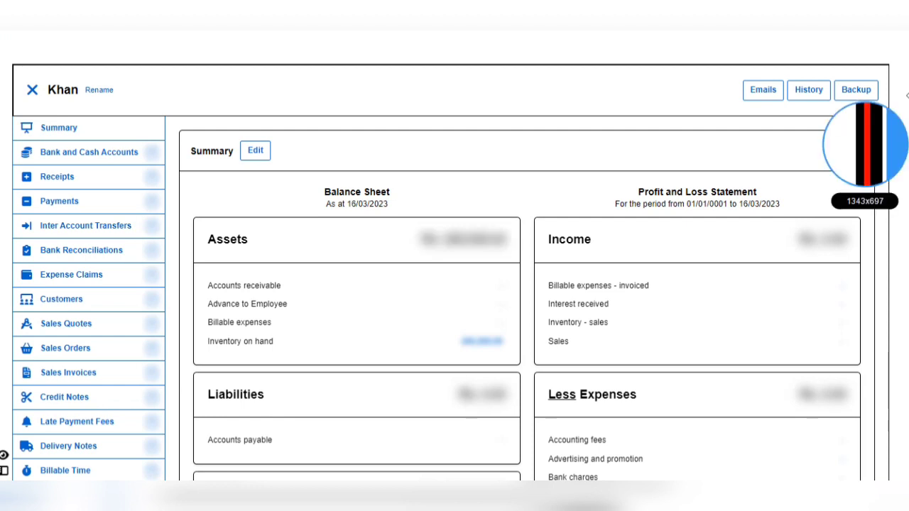
# Step: Go to the Reports page and browse it to find the Inventory Items report group
pyautogui.scroll(-5, 454, 284)
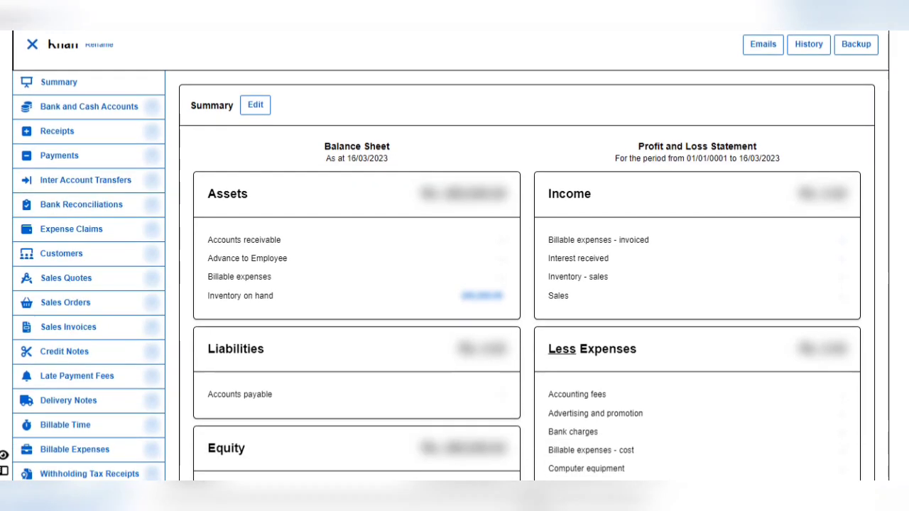
pyautogui.scroll(-5, 454, 256)
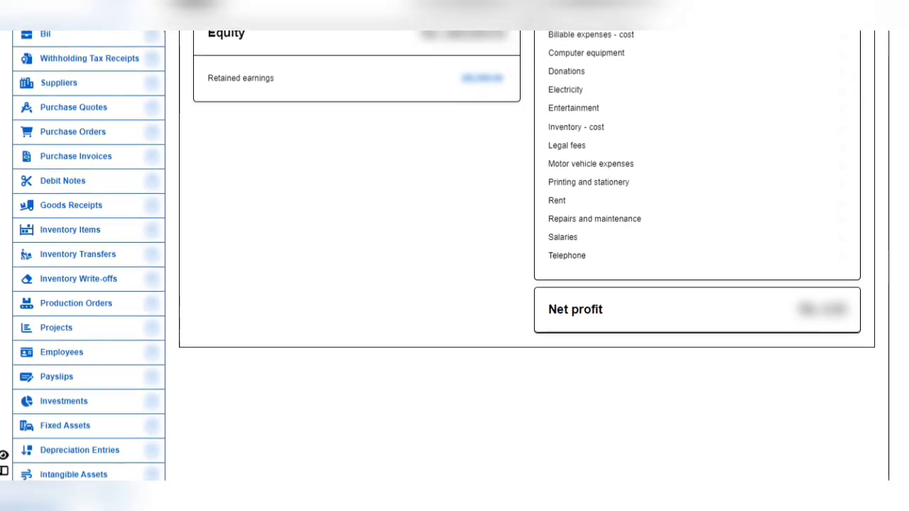
pyautogui.scroll(-1, 454, 255)
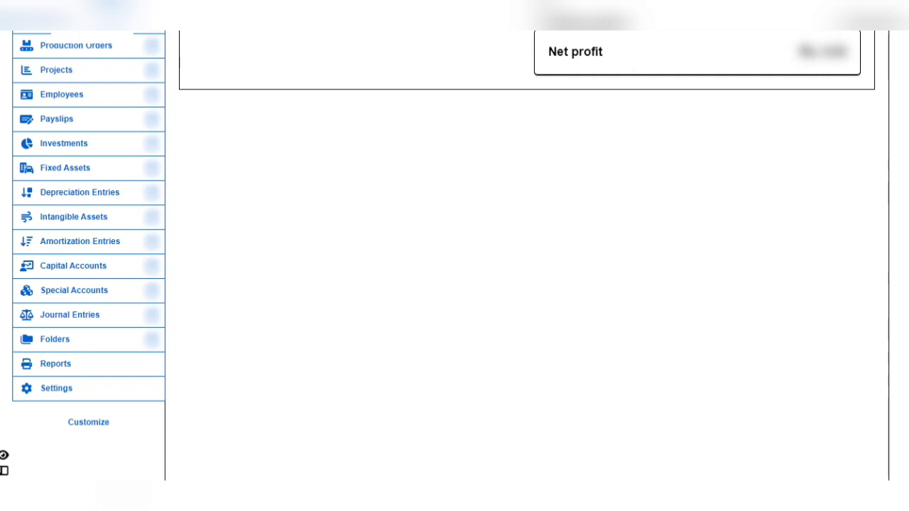
pyautogui.click(56, 360)
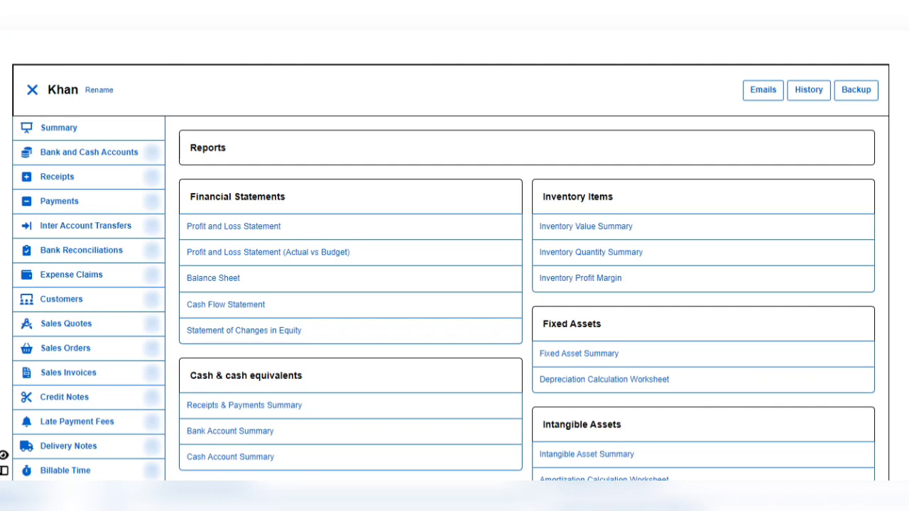
pyautogui.scroll(-1, 454, 284)
pyautogui.scroll(-1, 455, 284)
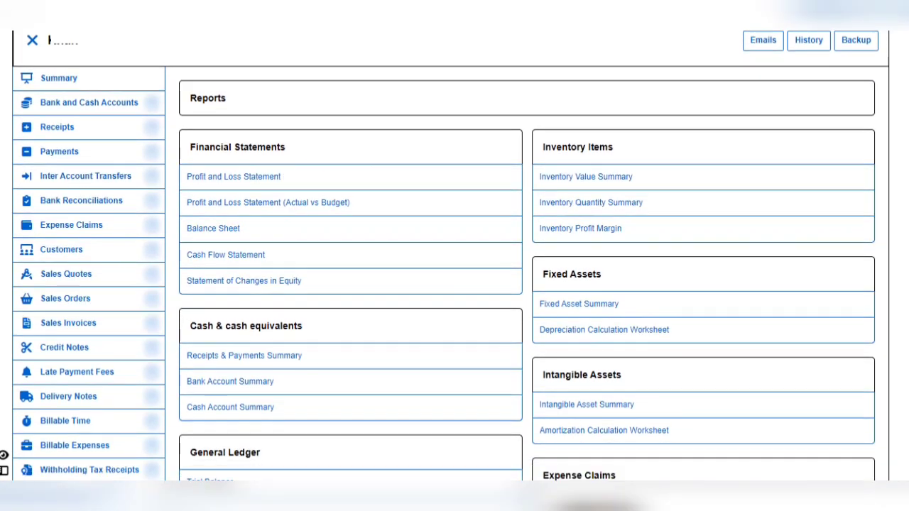
pyautogui.scroll(-5, 455, 284)
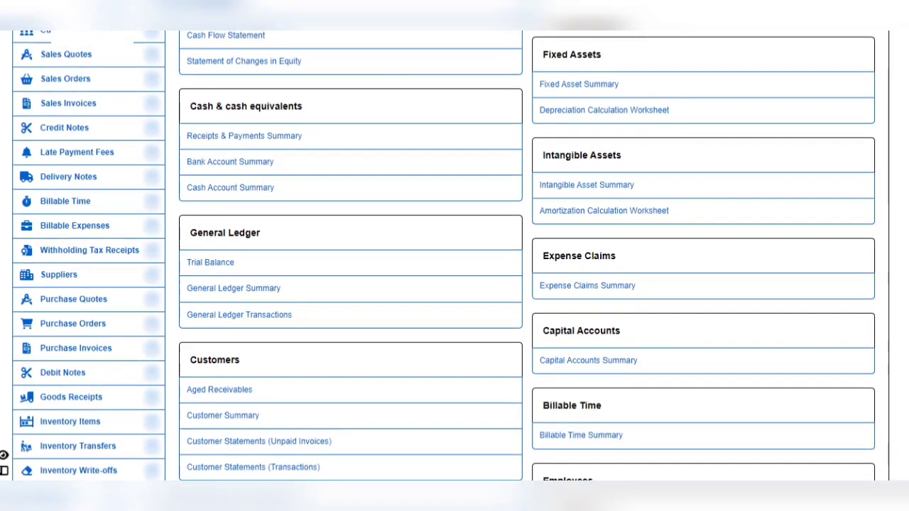
pyautogui.scroll(-5, 454, 284)
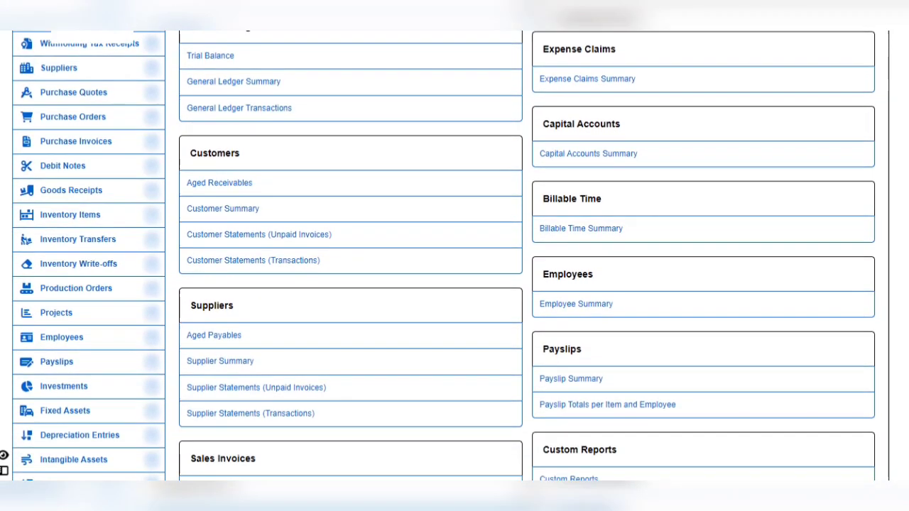
pyautogui.scroll(-5, 454, 284)
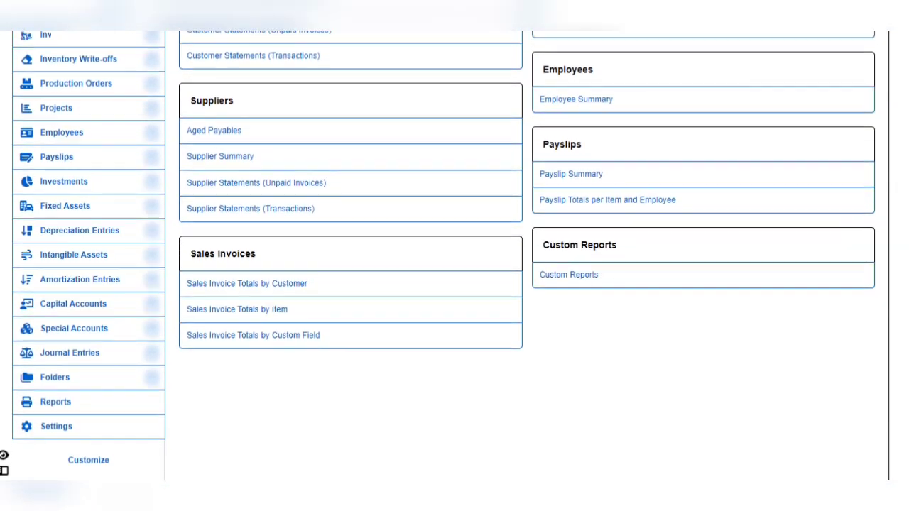
pyautogui.scroll(5, 454, 284)
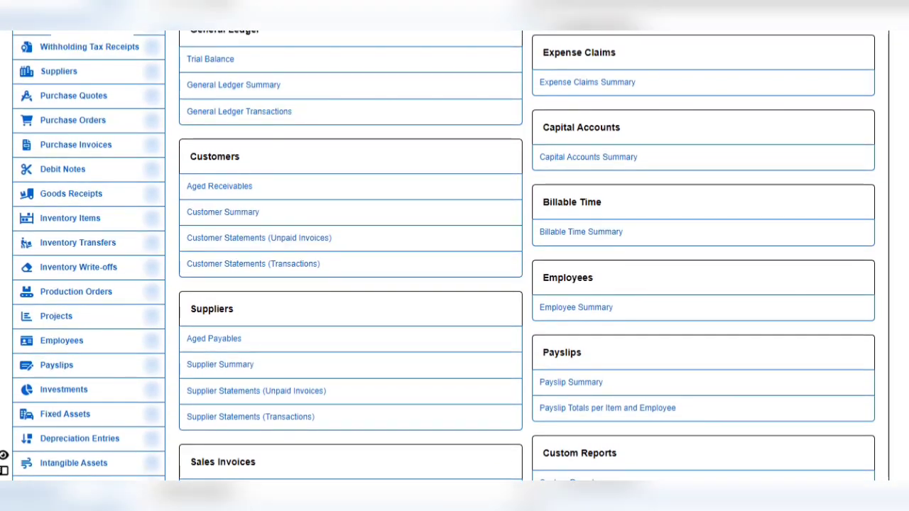
pyautogui.scroll(5, 454, 284)
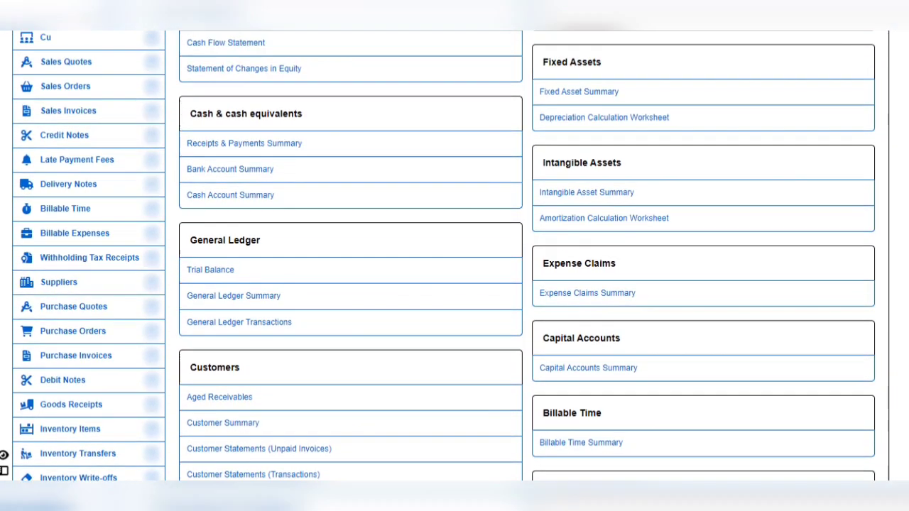
pyautogui.scroll(3, 454, 284)
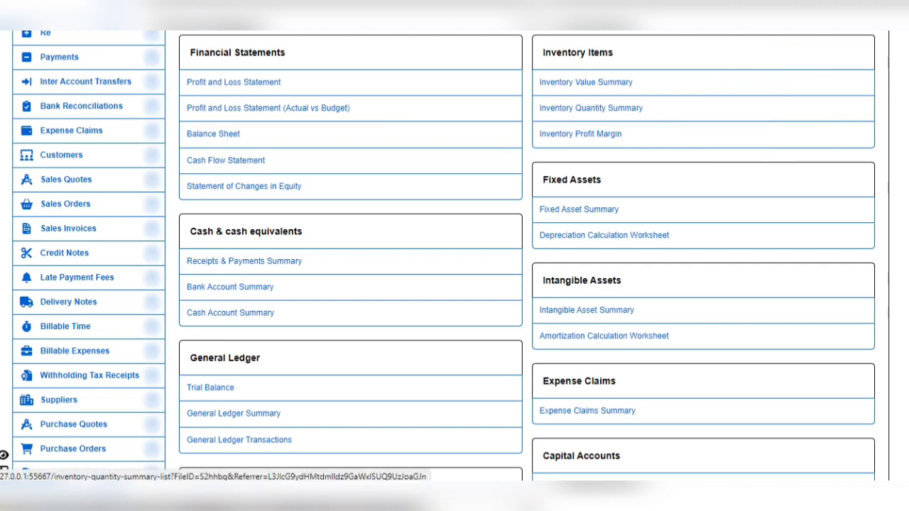
# Step: Create a new Inventory Quantity Summary with description '1ST', keeping the default 16/03/2023 date
pyautogui.click(591, 107)
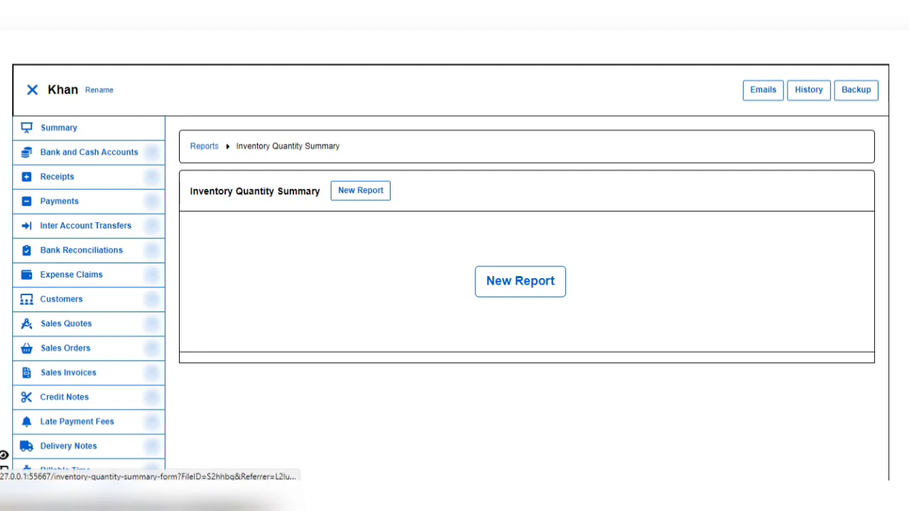
pyautogui.click(519, 280)
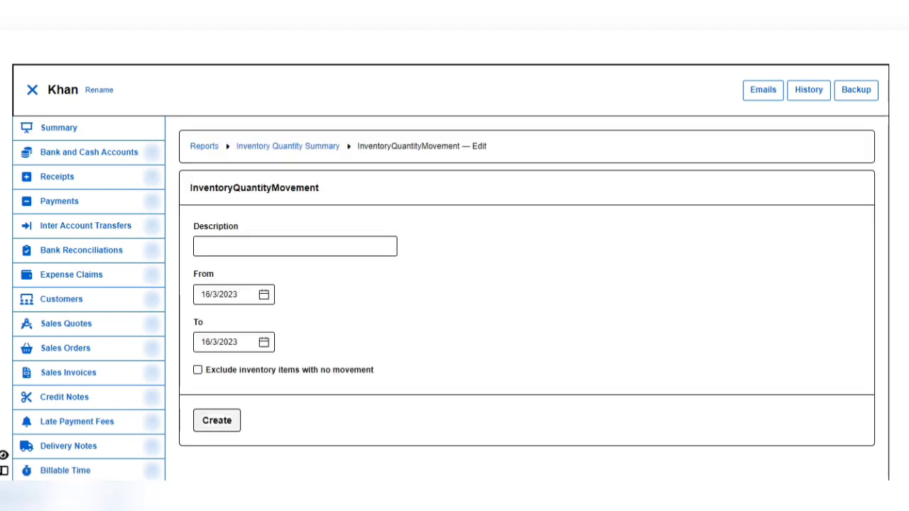
pyautogui.click(295, 246)
pyautogui.write('1ST')
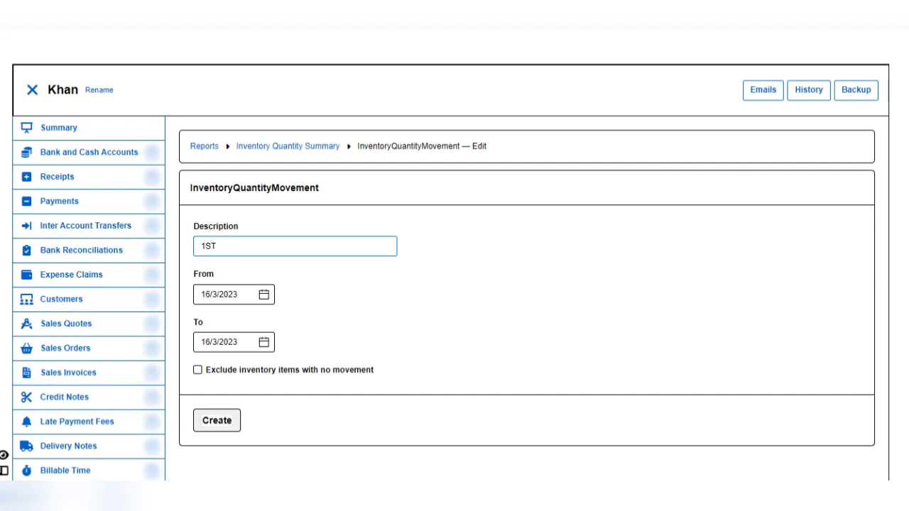
pyautogui.hotkey('shift', 'Left')
pyautogui.press('Right')
pyautogui.hotkey('shift', 'Left')
pyautogui.hotkey('shift', 'Left')
pyautogui.hotkey('shift', 'Left')
pyautogui.hotkey('shift', 'Right')
pyautogui.hotkey('shift', 'Right')
pyautogui.press('Right')
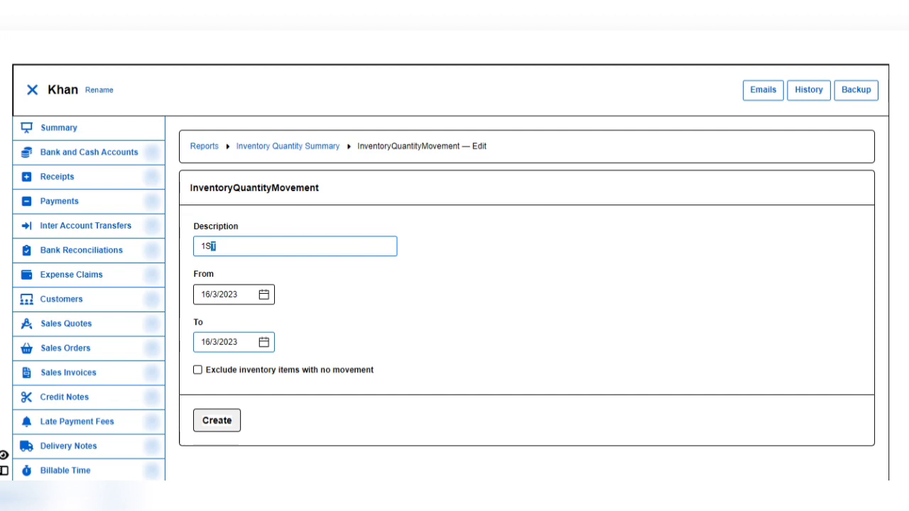
pyautogui.hotkey('ctrl', 'a')
pyautogui.press('Right')
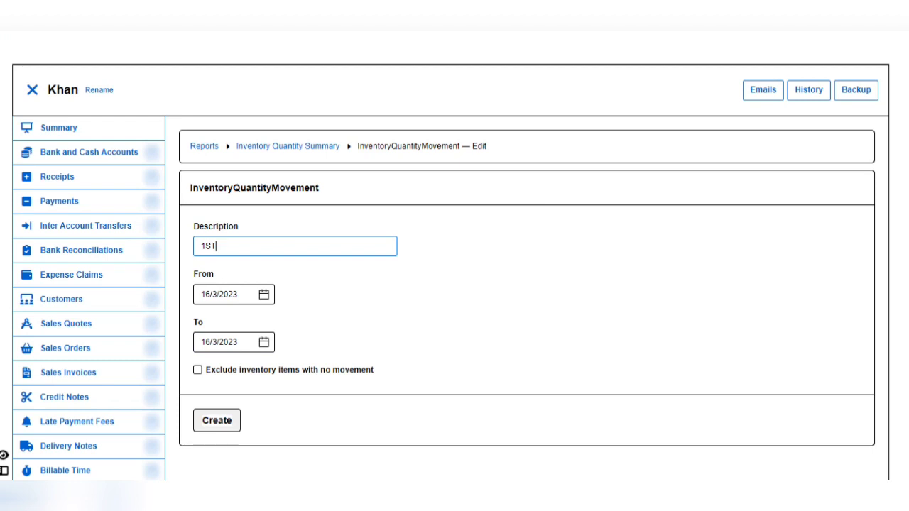
pyautogui.click(217, 420)
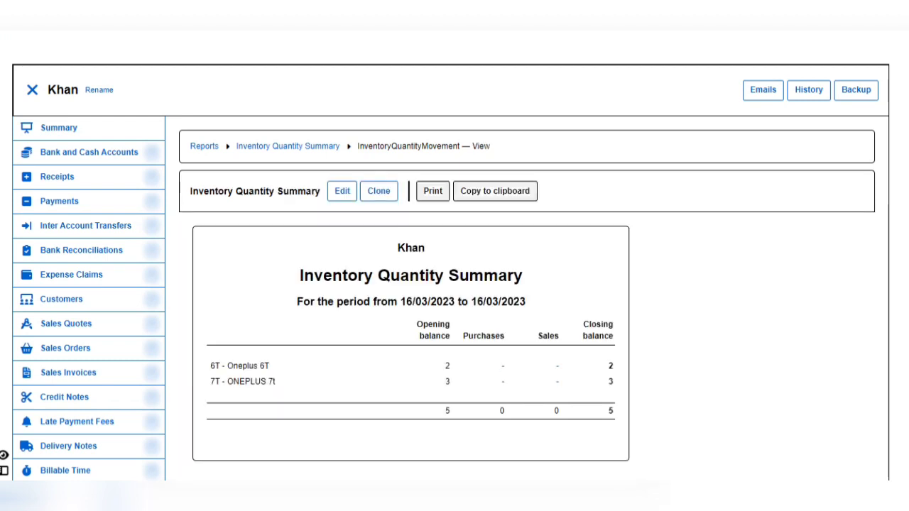
pyautogui.scroll(-2, 455, 284)
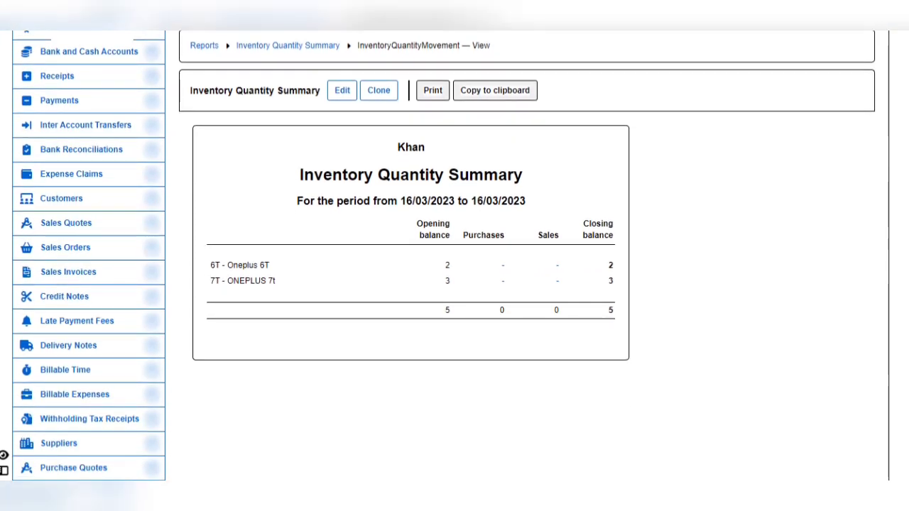
pyautogui.moveTo(396, 147); pyautogui.dragTo(425, 147)
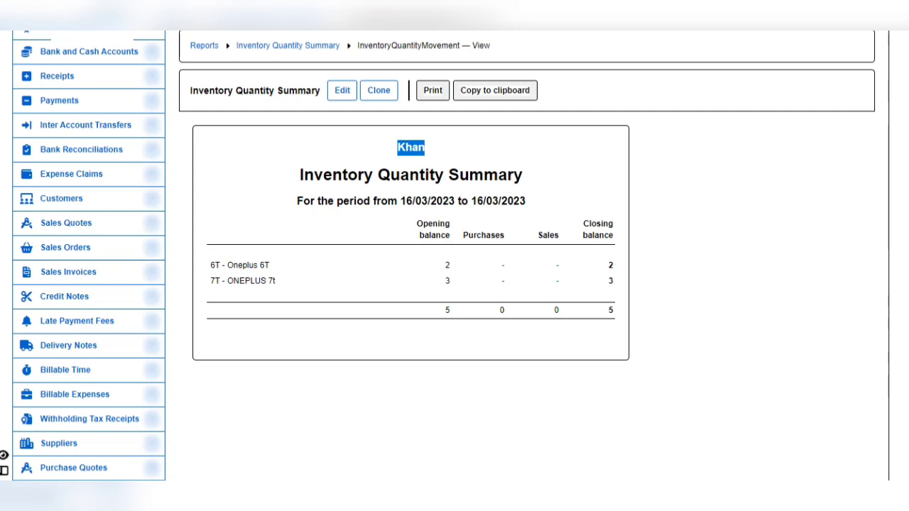
pyautogui.scroll(-5, 454, 256)
pyautogui.scroll(-3, 455, 255)
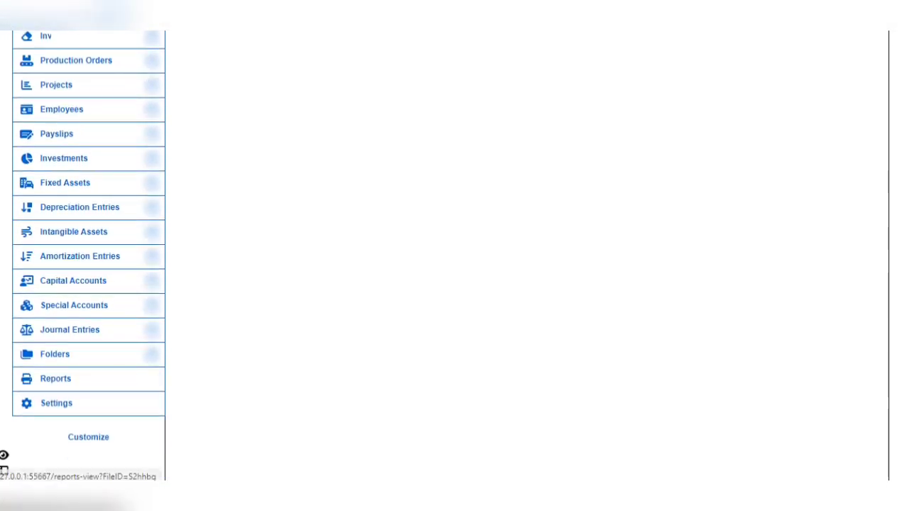
# Step: From Reports, create an Inventory Value Summary with description '1ST'
pyautogui.click(55, 379)
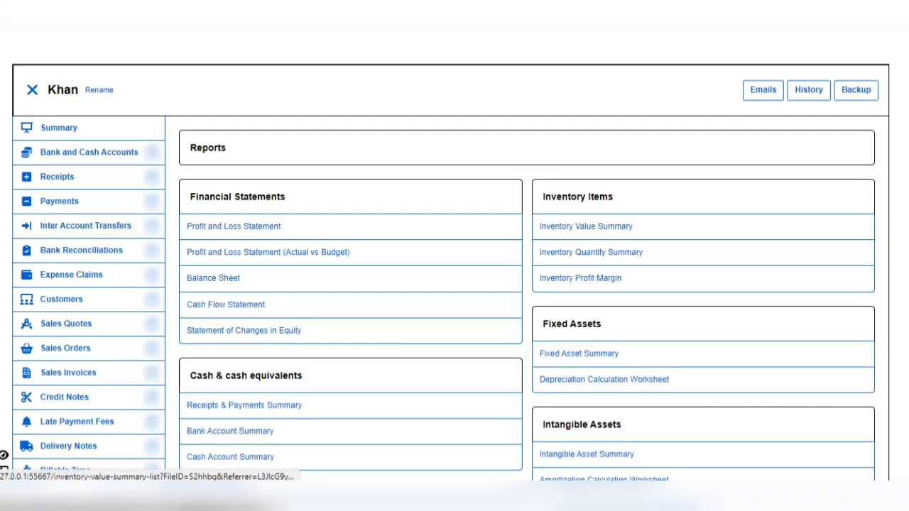
pyautogui.click(586, 226)
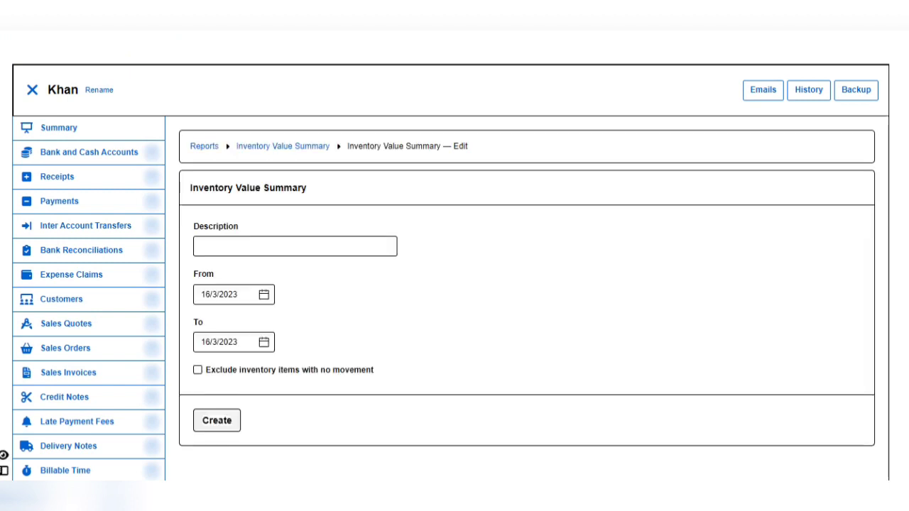
pyautogui.click(295, 246)
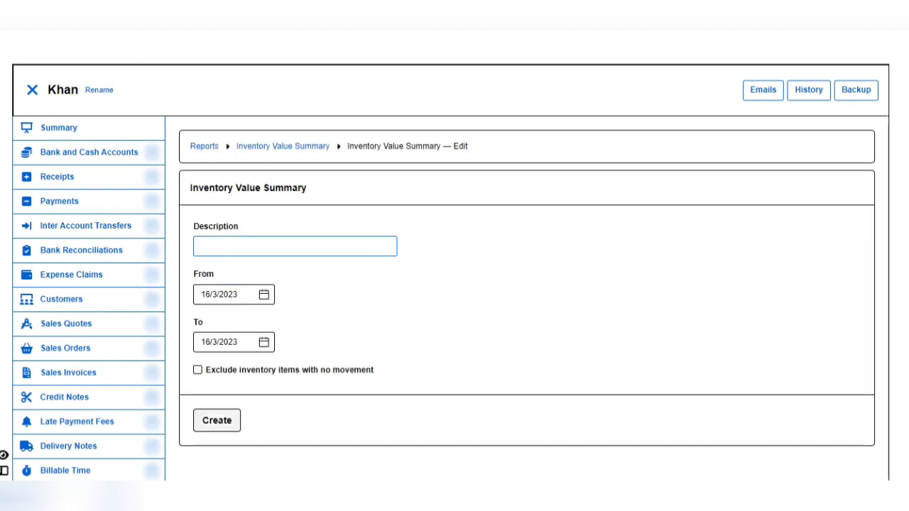
pyautogui.write('1ST')
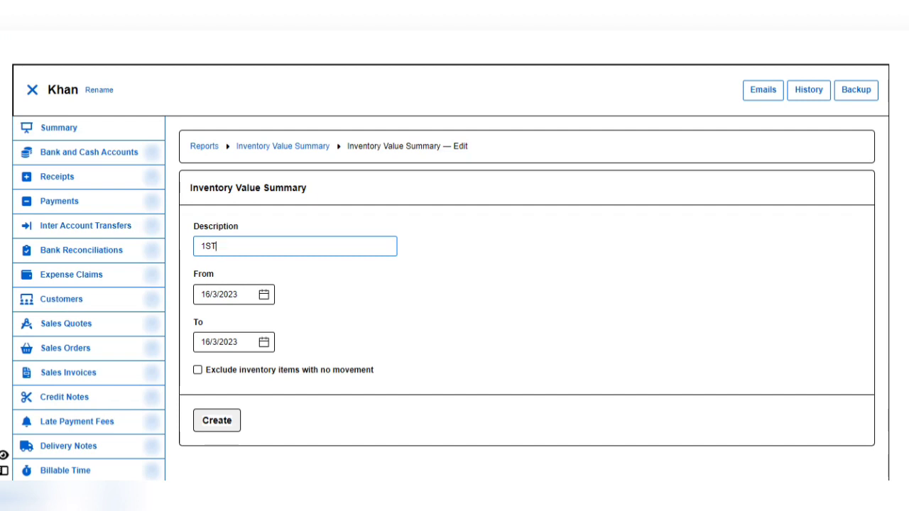
pyautogui.click(216, 420)
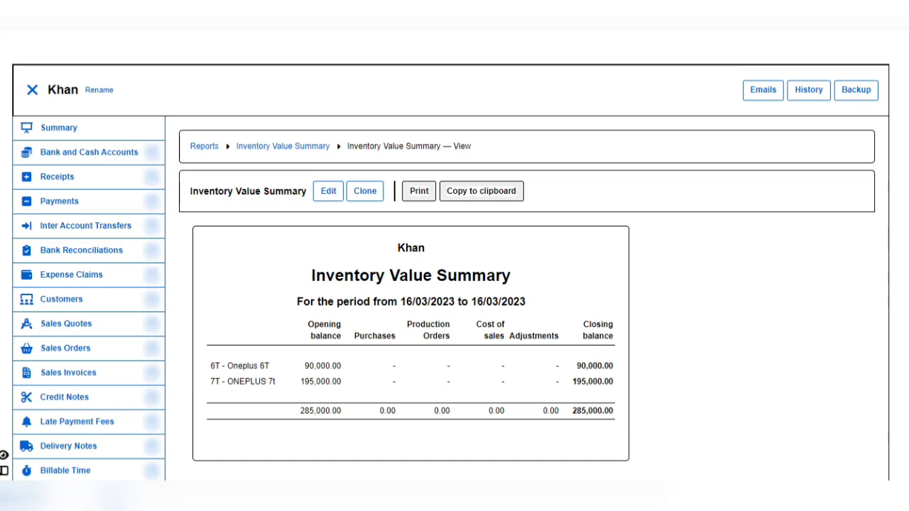
pyautogui.scroll(-10, 454, 255)
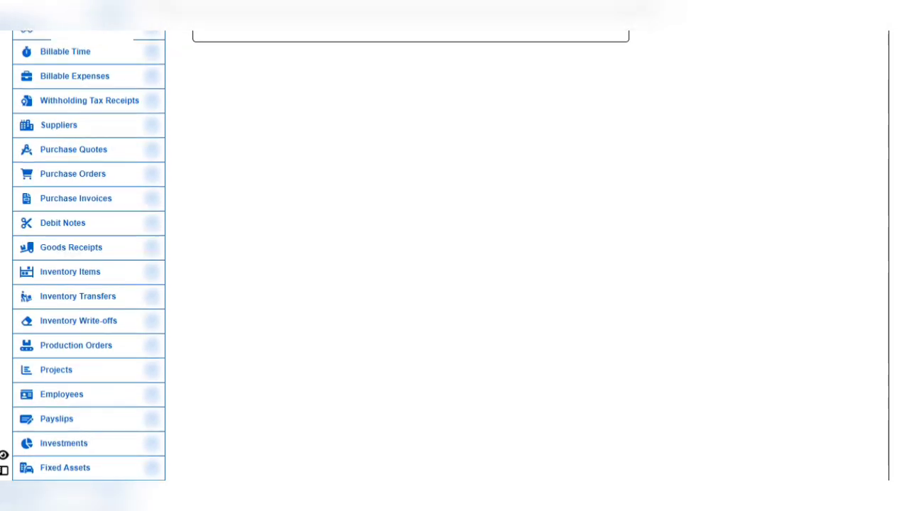
pyautogui.scroll(6, 455, 256)
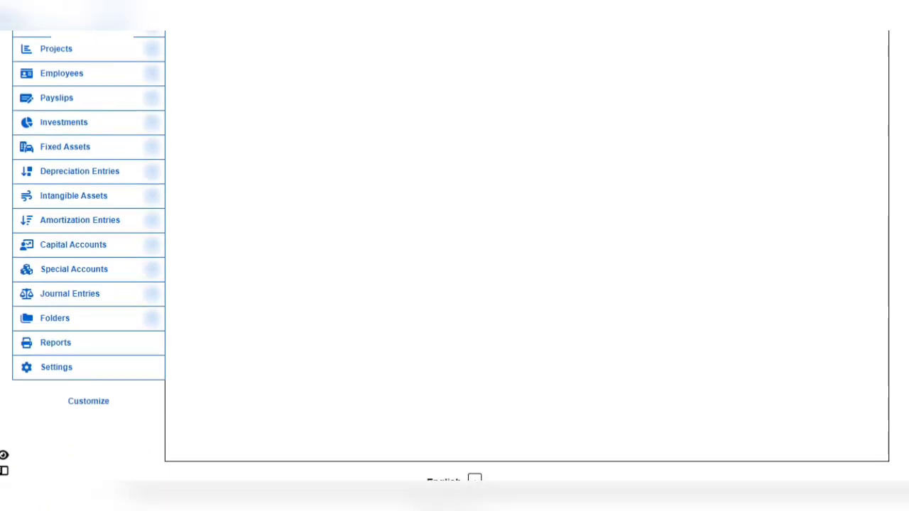
pyautogui.scroll(5, 454, 255)
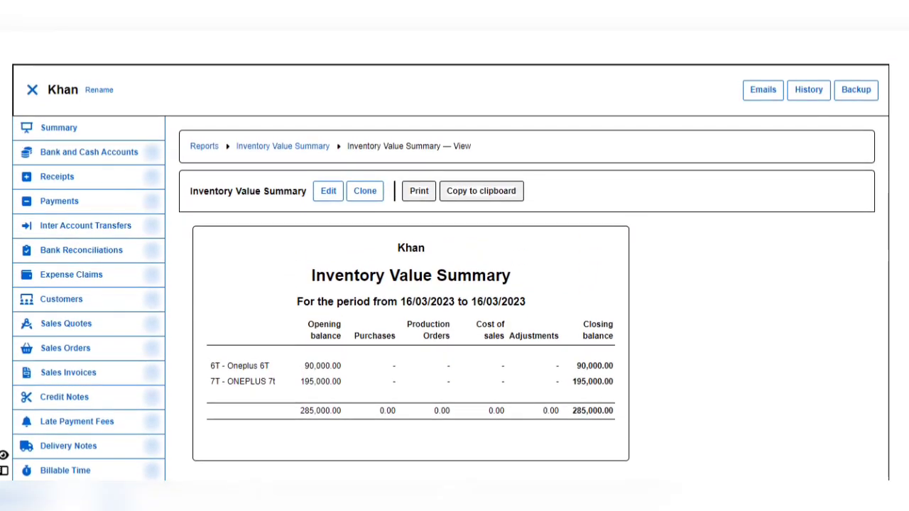